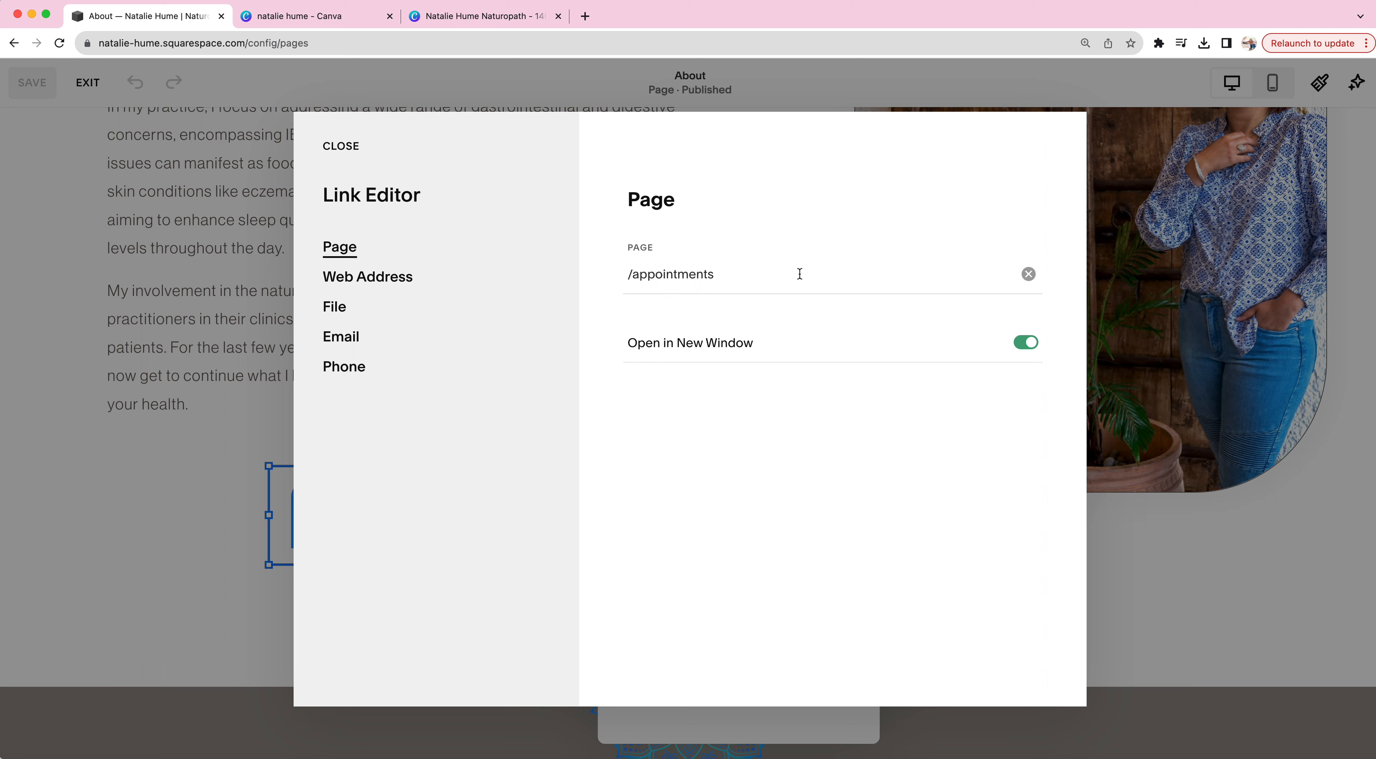
- Clear the current page link of the Book An Appointment button and choose the Appointments page again as its target
click(799, 274)
click(747, 300)
drag(770, 276, 582, 274)
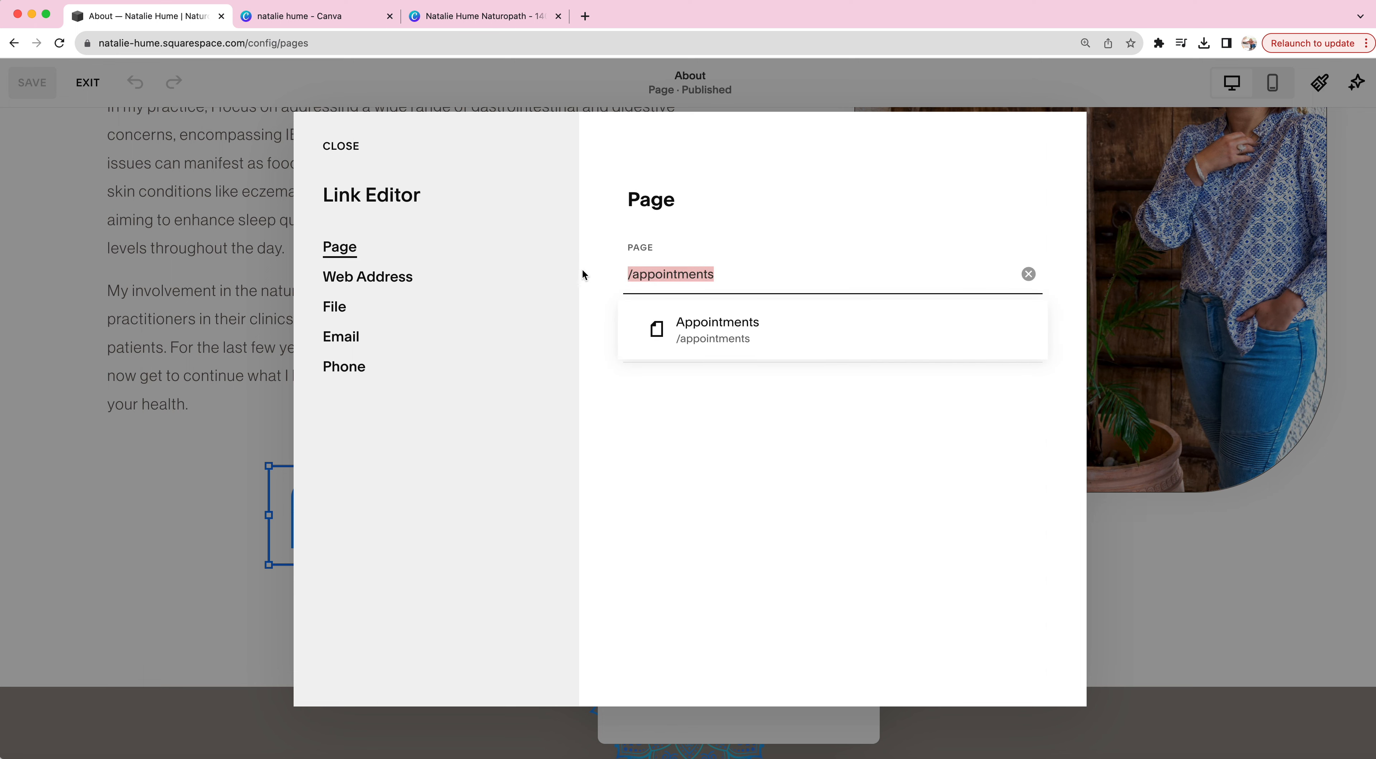
key(BackSpace)
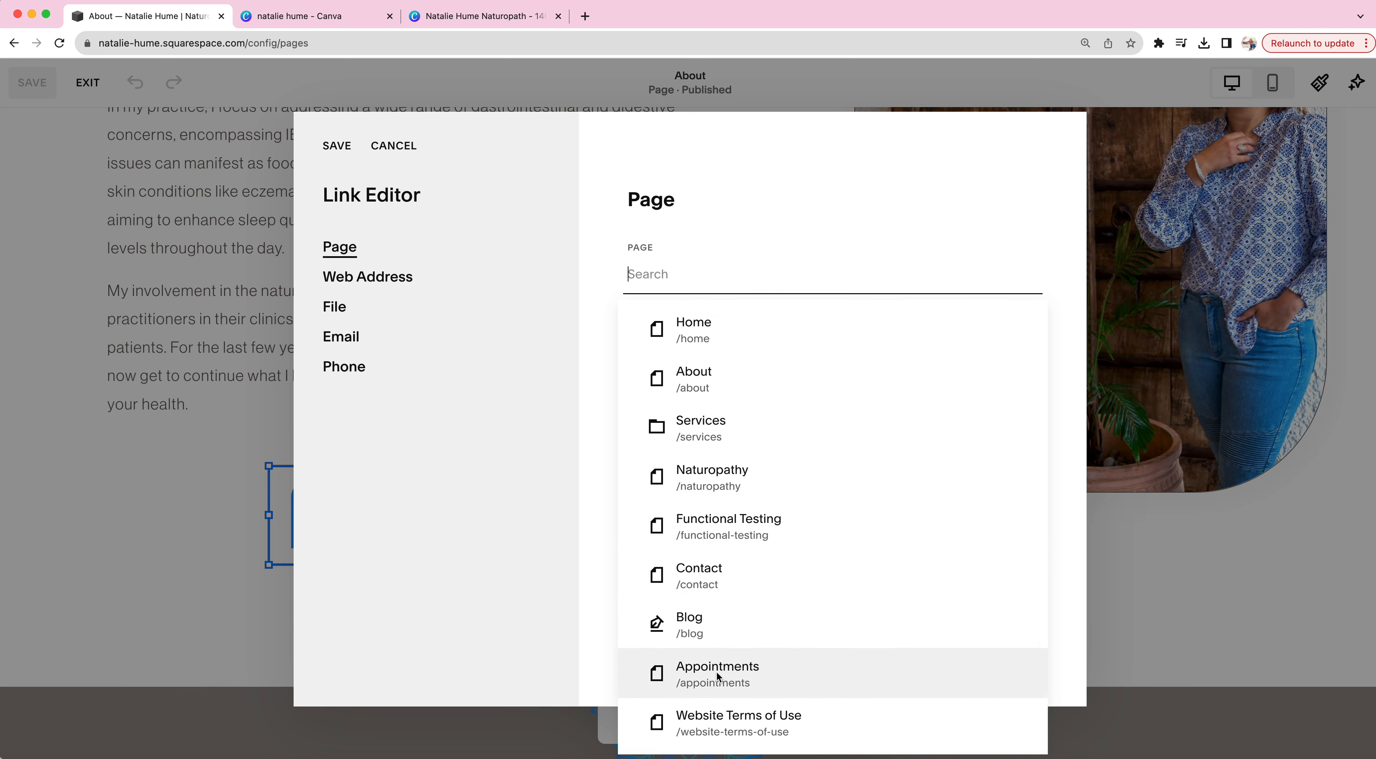
click(754, 685)
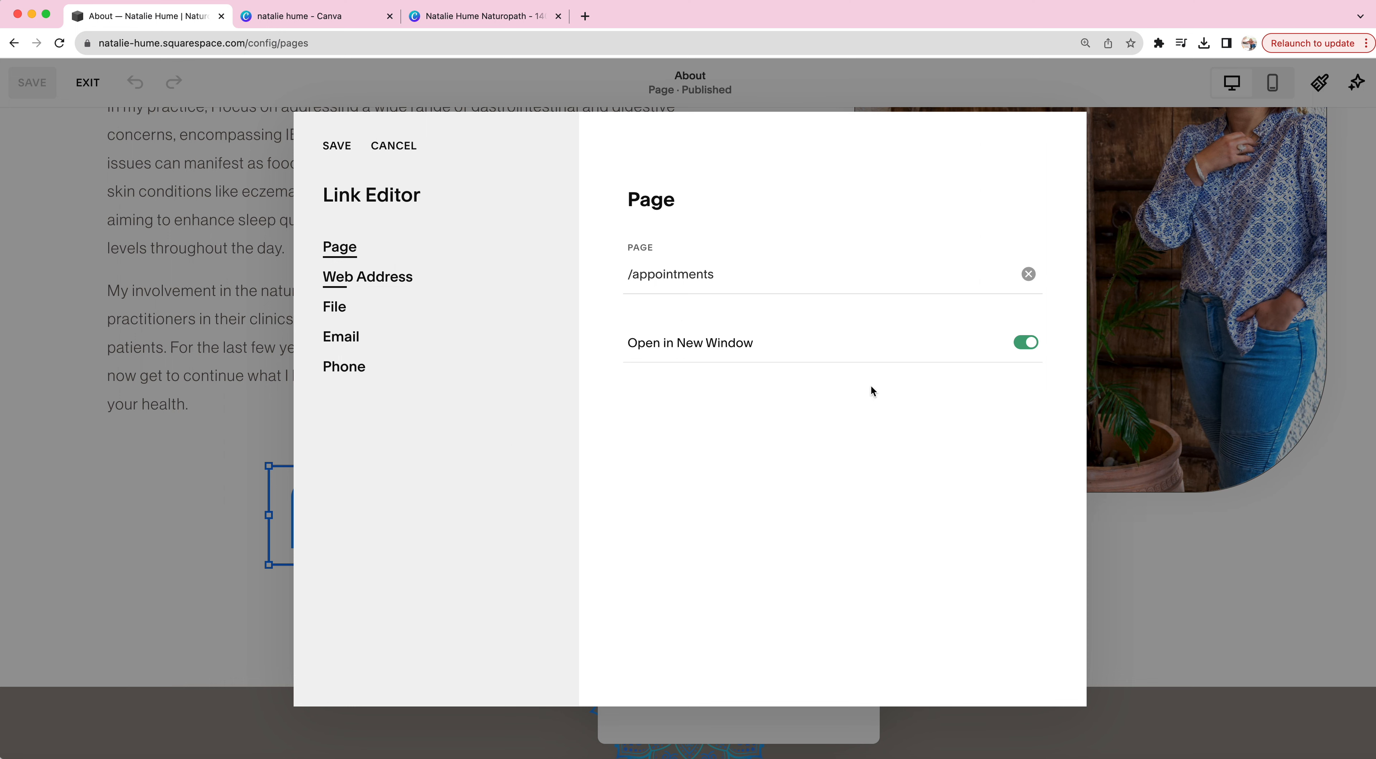
- Disable opening the button's link in a new window, then save the About page and leave edit mode
click(1025, 342)
click(337, 146)
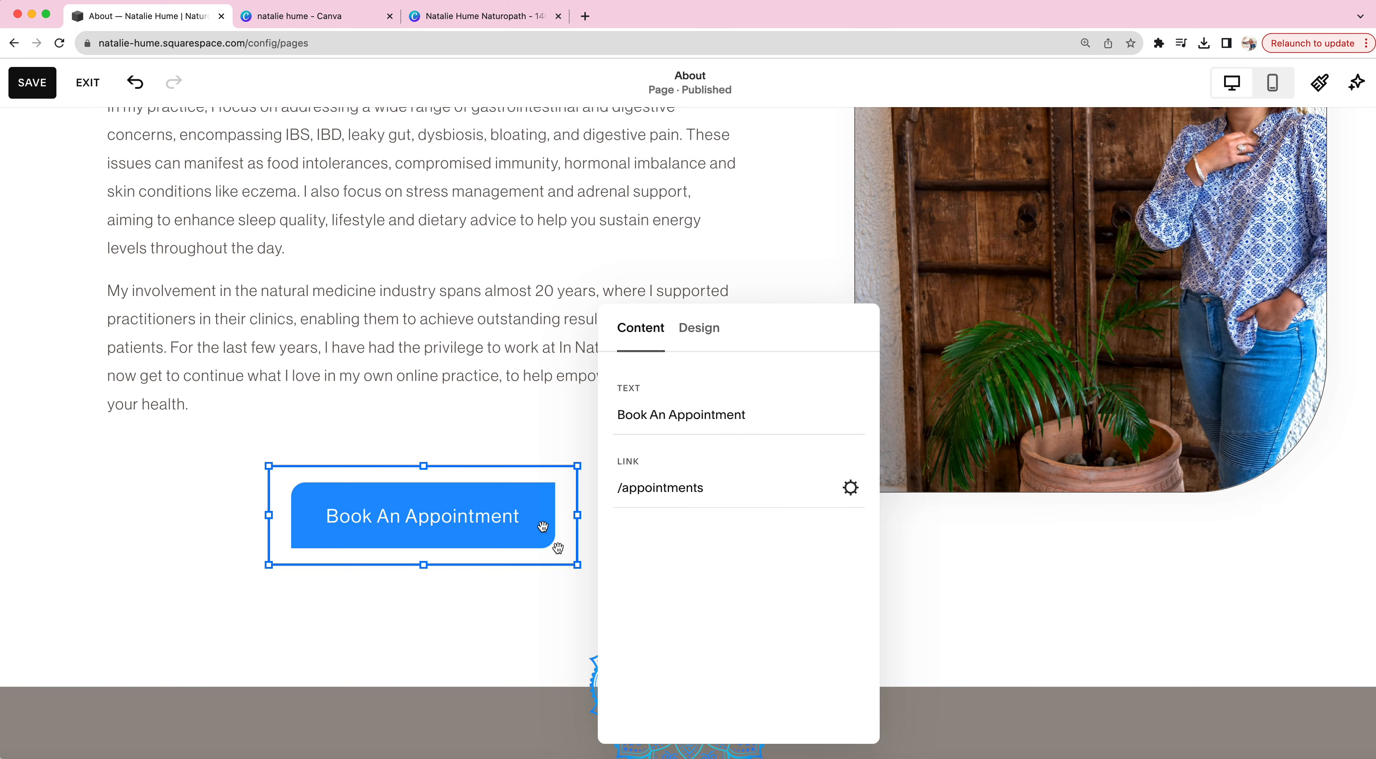
click(32, 84)
click(87, 83)
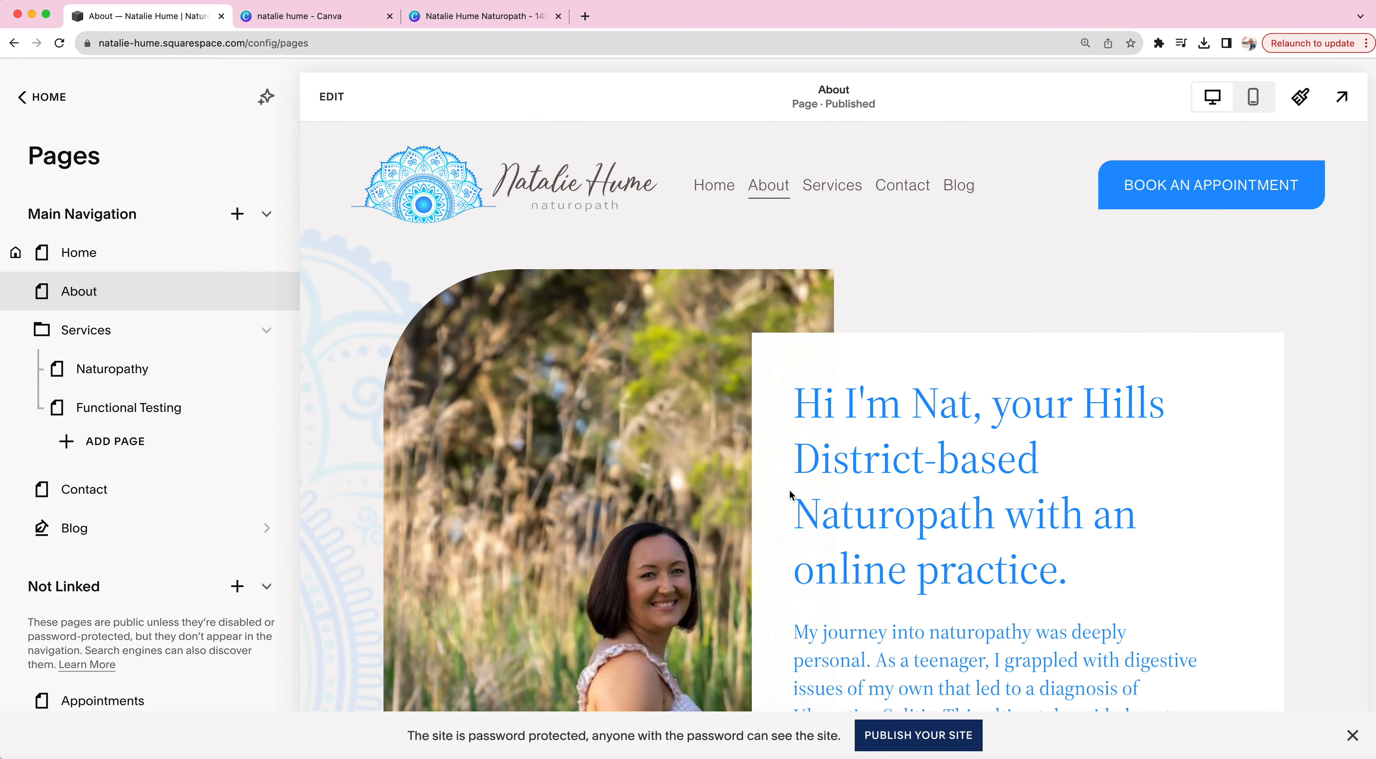
- Create a new post in the Blog and enter "title" as its heading
scroll(711, 519, down, 3)
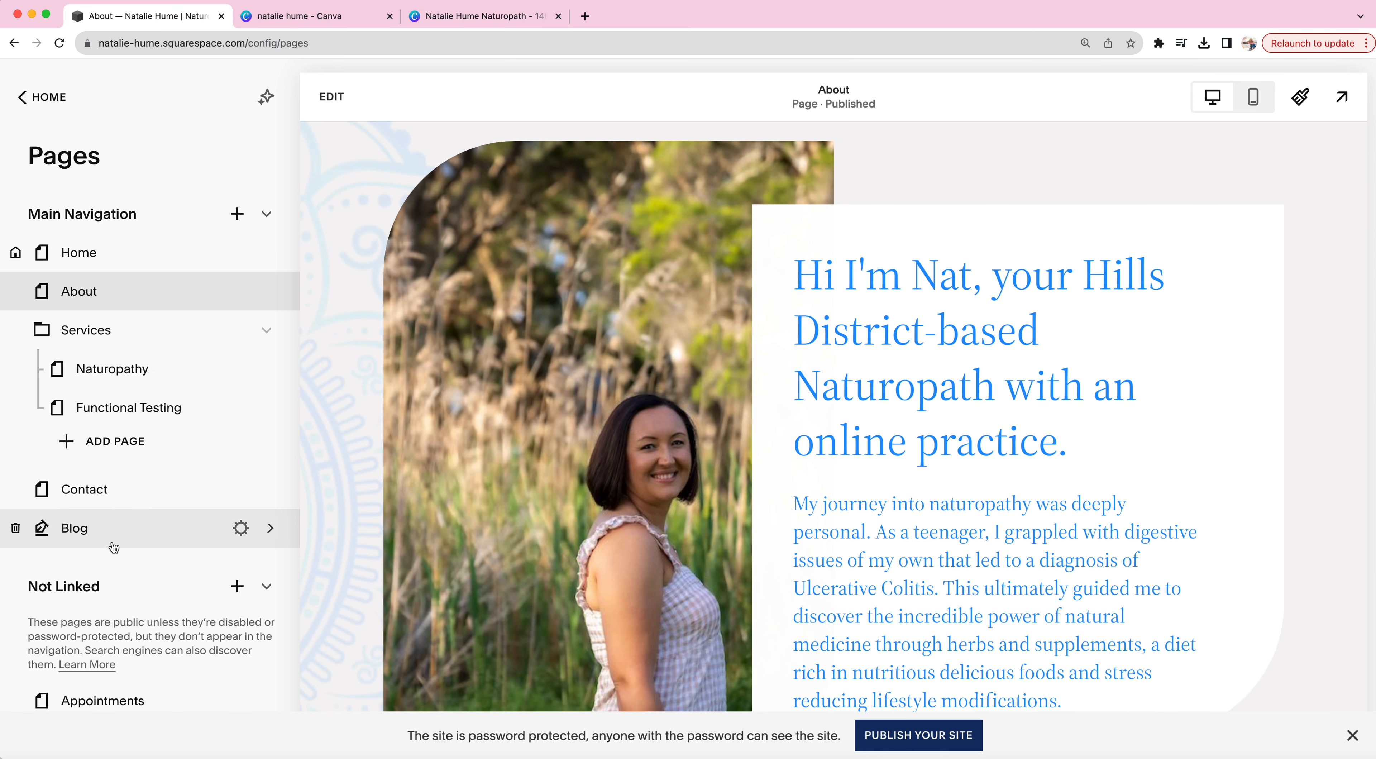
click(80, 528)
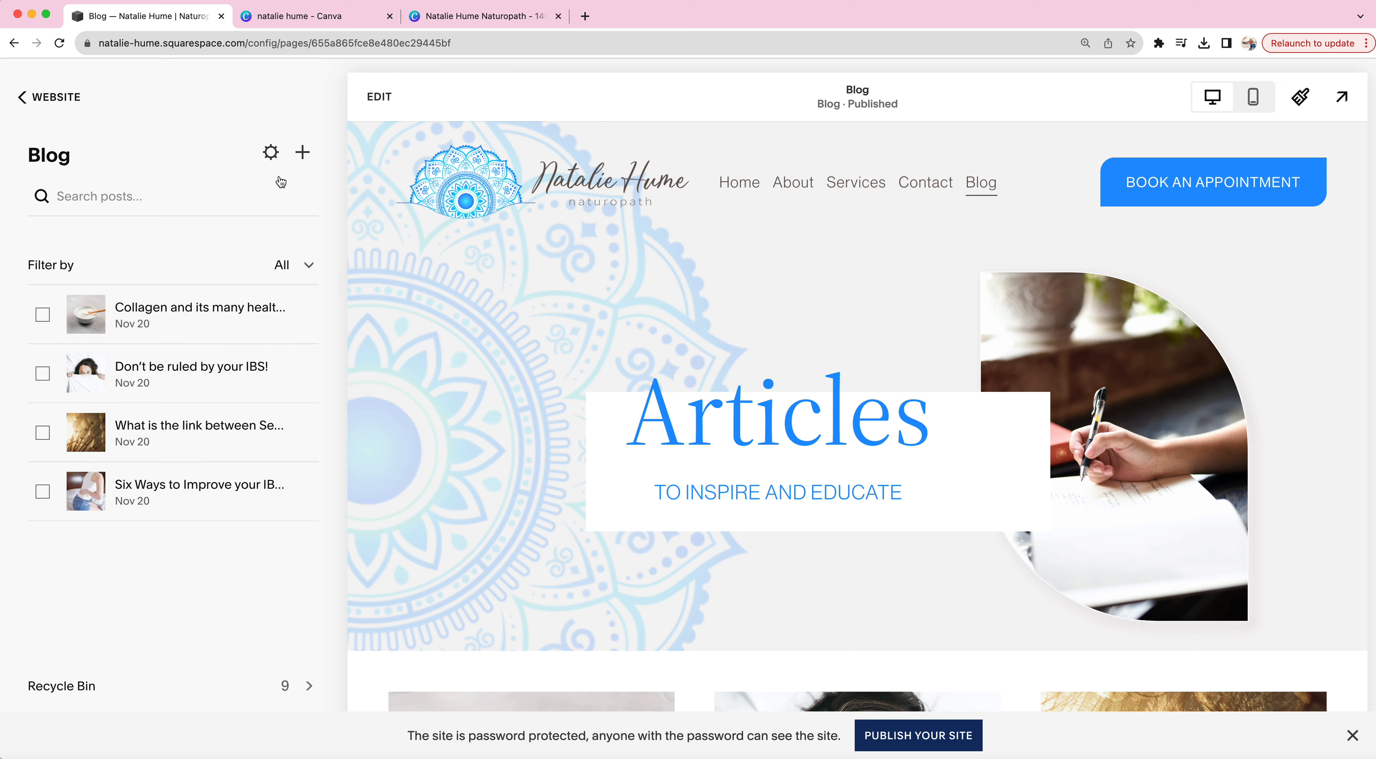
click(303, 155)
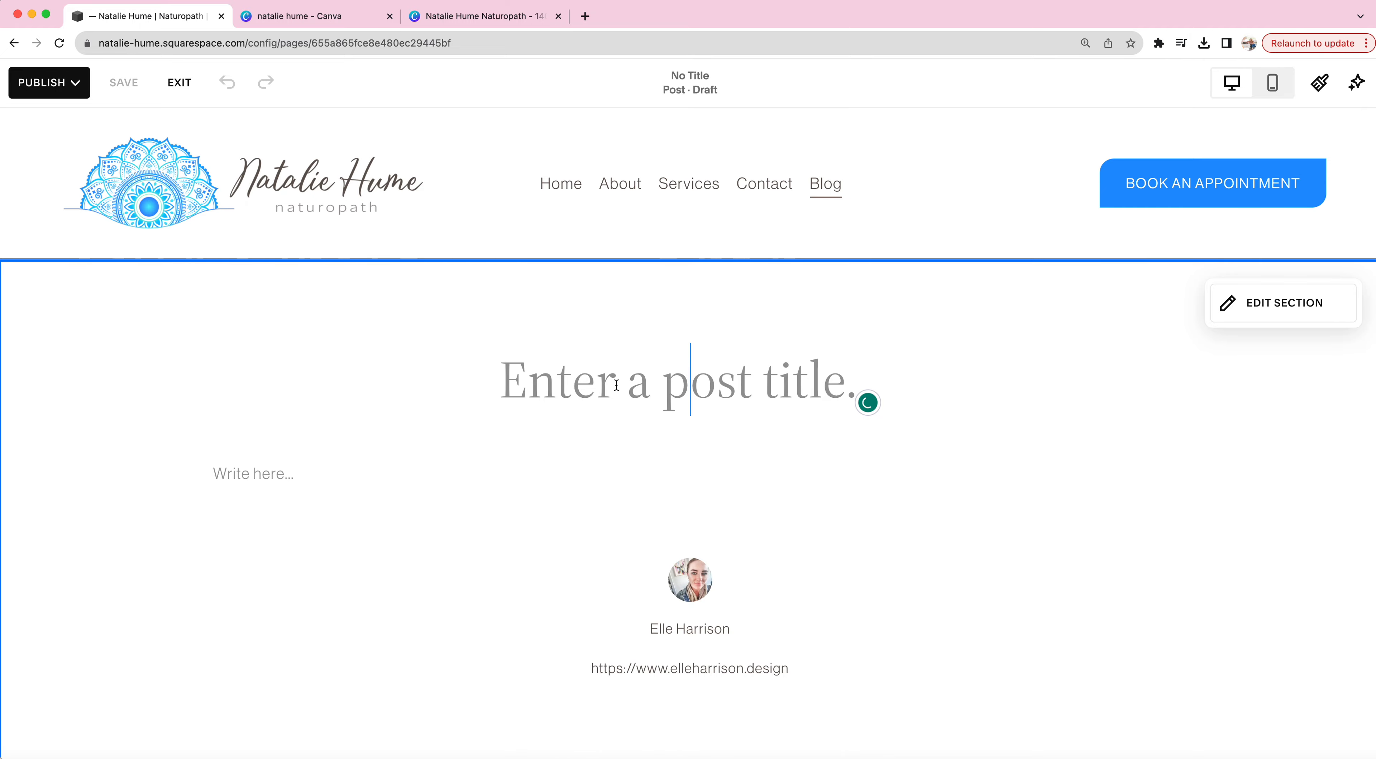
text(title)
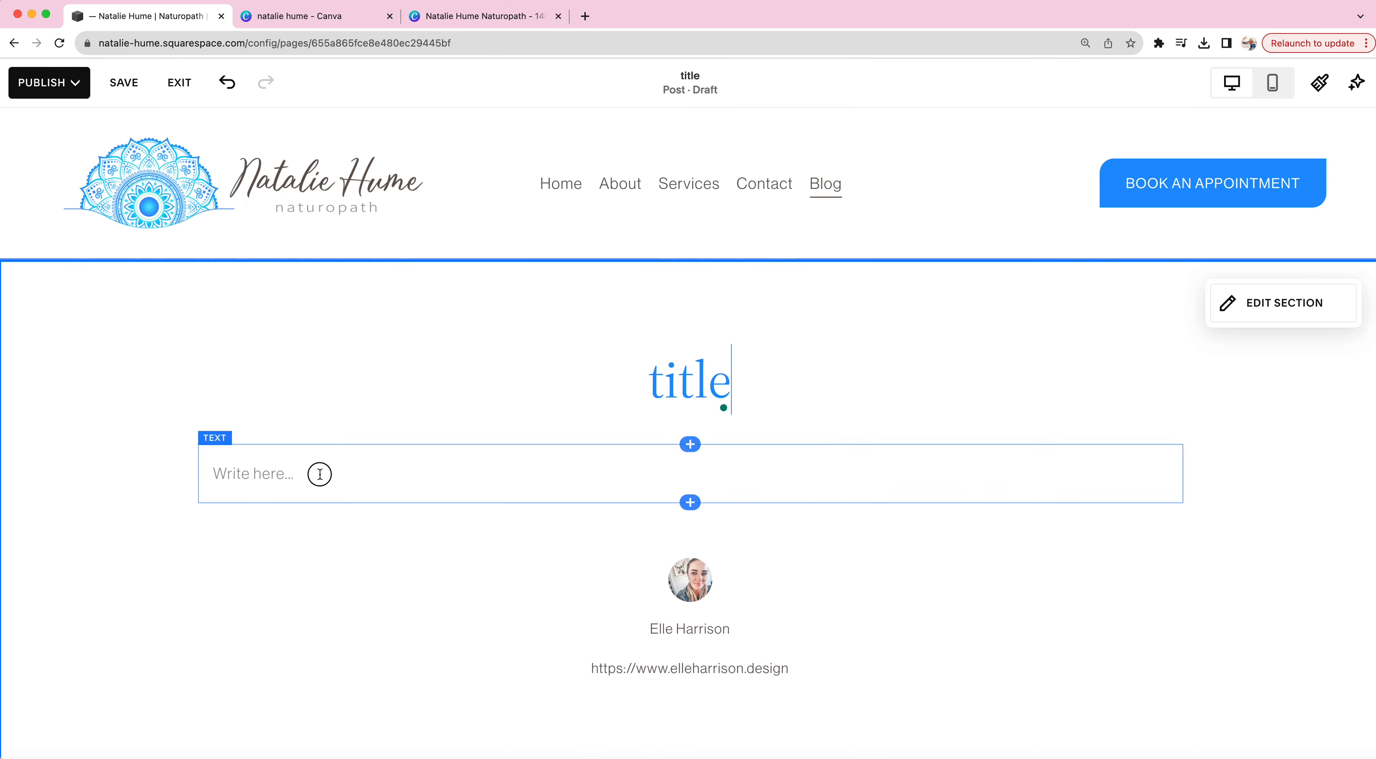
- Fill the post body with repeated copies of the "Are you a busy mom who juggles a full-time job" wellness text
click(320, 474)
text(Are you a busy mom who juggles a full-time job, household responsibilities, and the needs of your family, often leaving little time for yourself? It's time to put yourself back on the priority list and find harmony in your busy life. At Passiflora Wellness Coaching, we understand that every individual is unique, and so are their wellness journeys. Our tailored approach is designed to empower busy moms like you to achieve balance, cultivate self-care, and manage your daily tasks while nurturing your own well-being.)
text(Are you a busy mom who juggles a full-time job, household responsibilities, and the needs of your family, often leaving little time for yourself? It's time to put yourself back on the priority list and find harmony in your busy life. At Passiflora Wellness Coaching, we understand that every individual is unique, and so are their wellness journeys. Our tailored approach is designed to empower busy moms like you to achieve balance, cultivate self-care, and manage your daily tasks while nurturing your own well-being.)
text(Are you a busy mom who juggles a full-time job, household responsibilities, and the needs of your family, often leaving little time for yourself? It's time to put yourself back on the priority list and find harmony in your busy life. At Passiflora Wellness Coaching, we understand that every individual is unique, and so are their wellness journeys. Our tailored approach is designed to empower busy moms like you to achieve balance, cultivate self-care, and manage your daily tasks while nurturing your own well-being.)
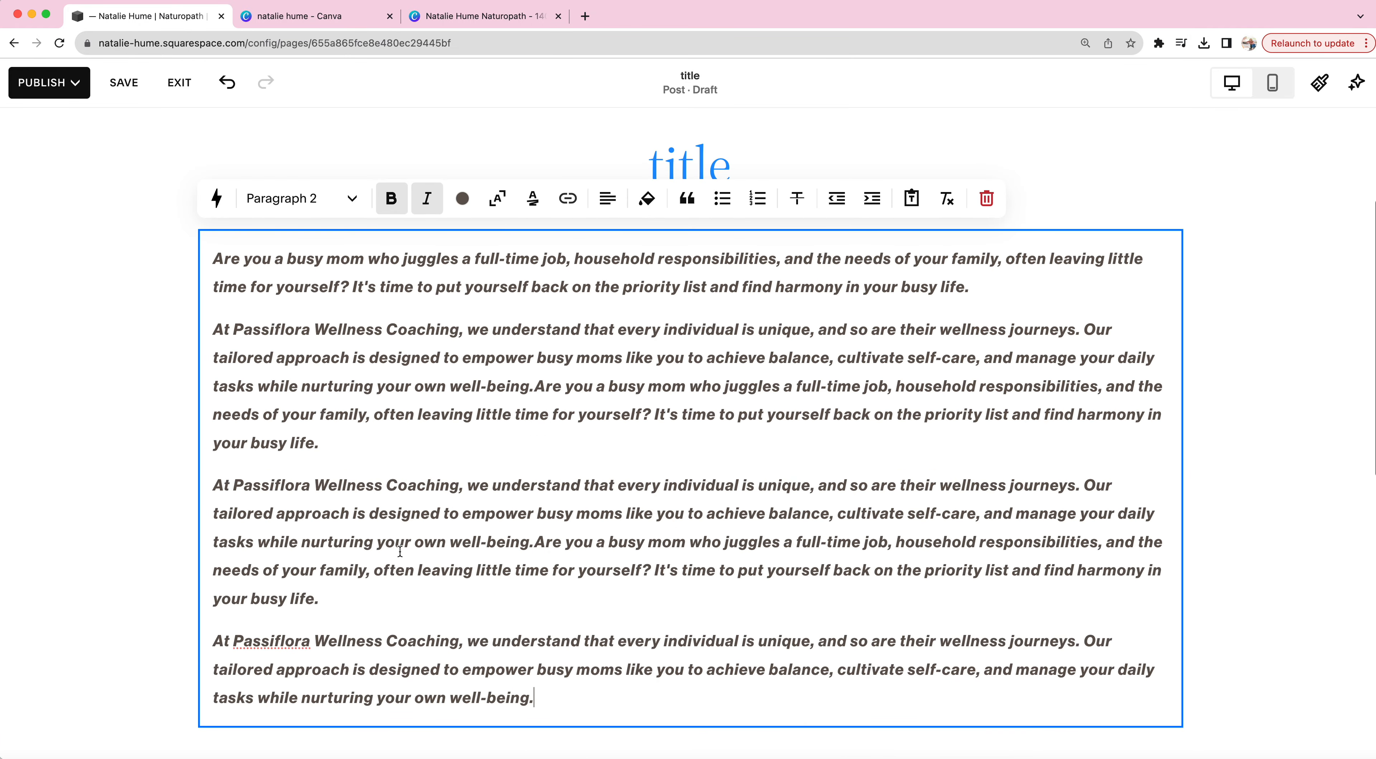
text(Are you a busy mom who juggles a full-time job, household responsibilities, and the needs of your family, often leaving little time for yourself? It's time to put yourself back on the priority list and find harmony in your busy life. At Passiflora Wellness Coaching, we understand that every individual is unique, and so are their wellness journeys. Our tailored approach is designed to empower busy moms like you to achieve balance, cultivate self-care, and manage your daily tasks while nurturing your own well-being.)
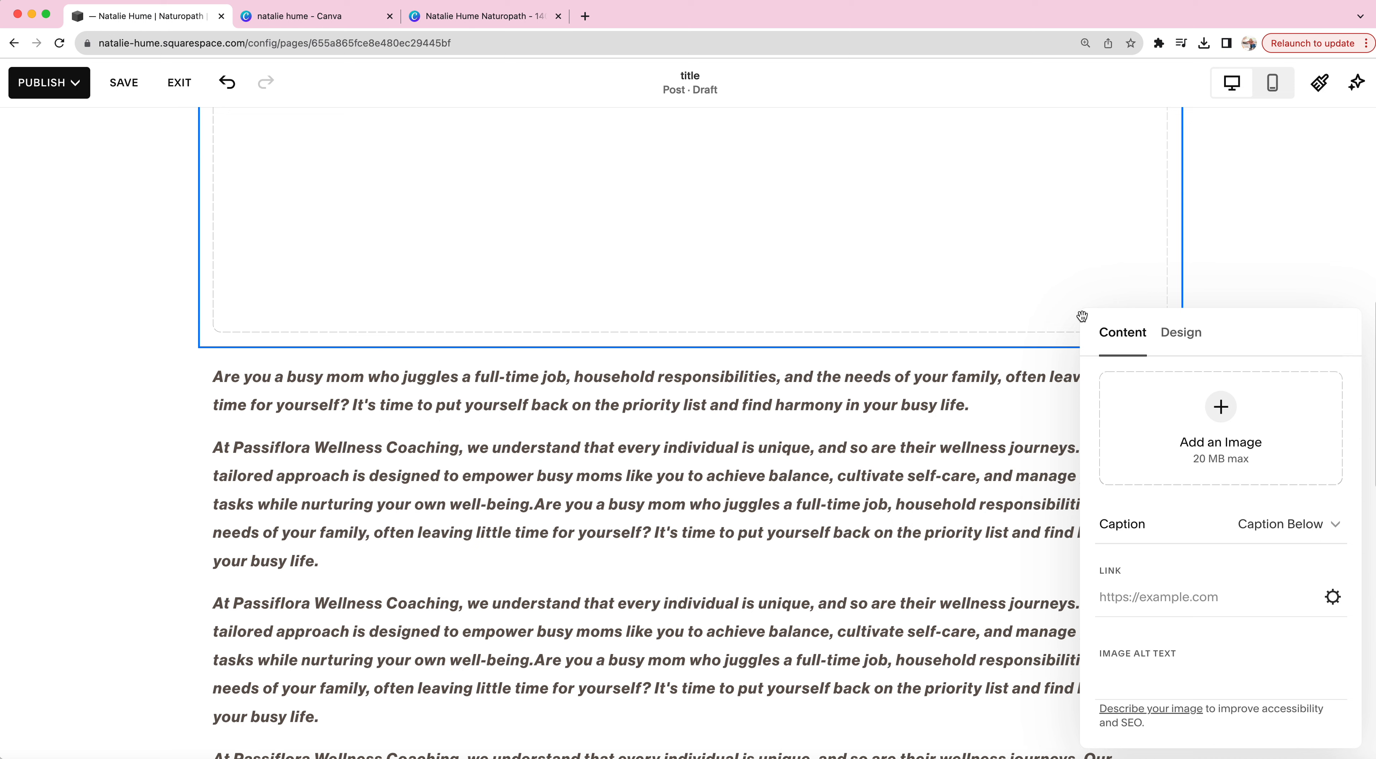
- Fill the post's empty image block with the library photo of a hand writing in a notebook
click(1217, 481)
click(1215, 489)
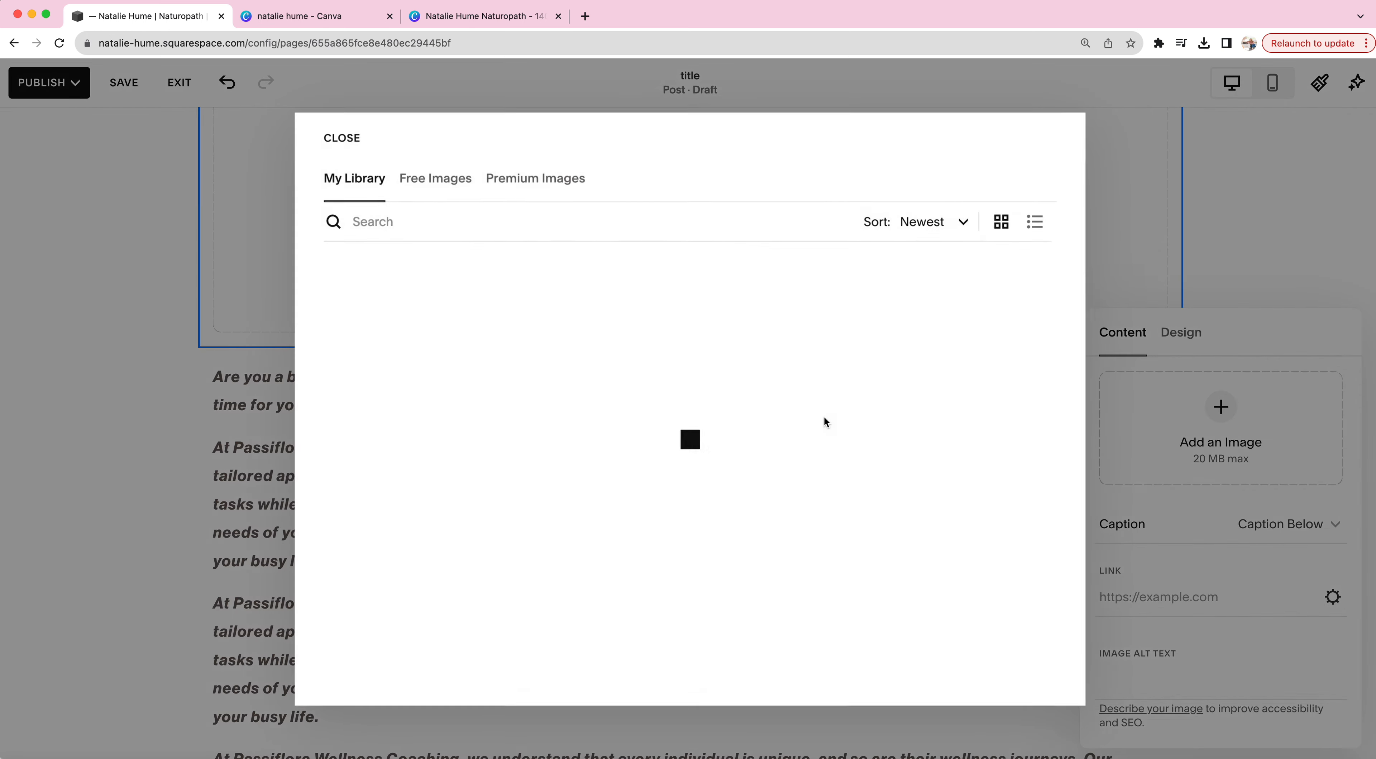
scroll(507, 691, down, 1)
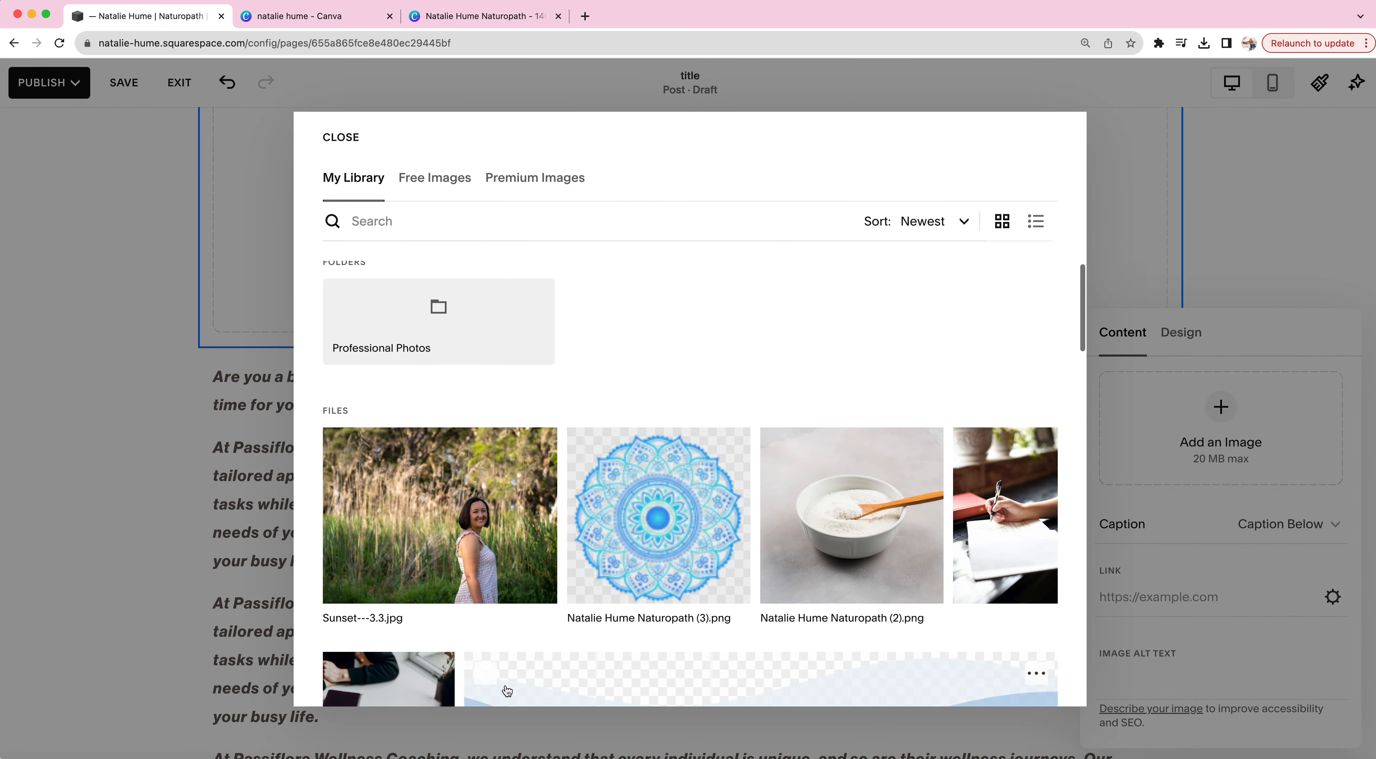
click(988, 588)
click(1031, 677)
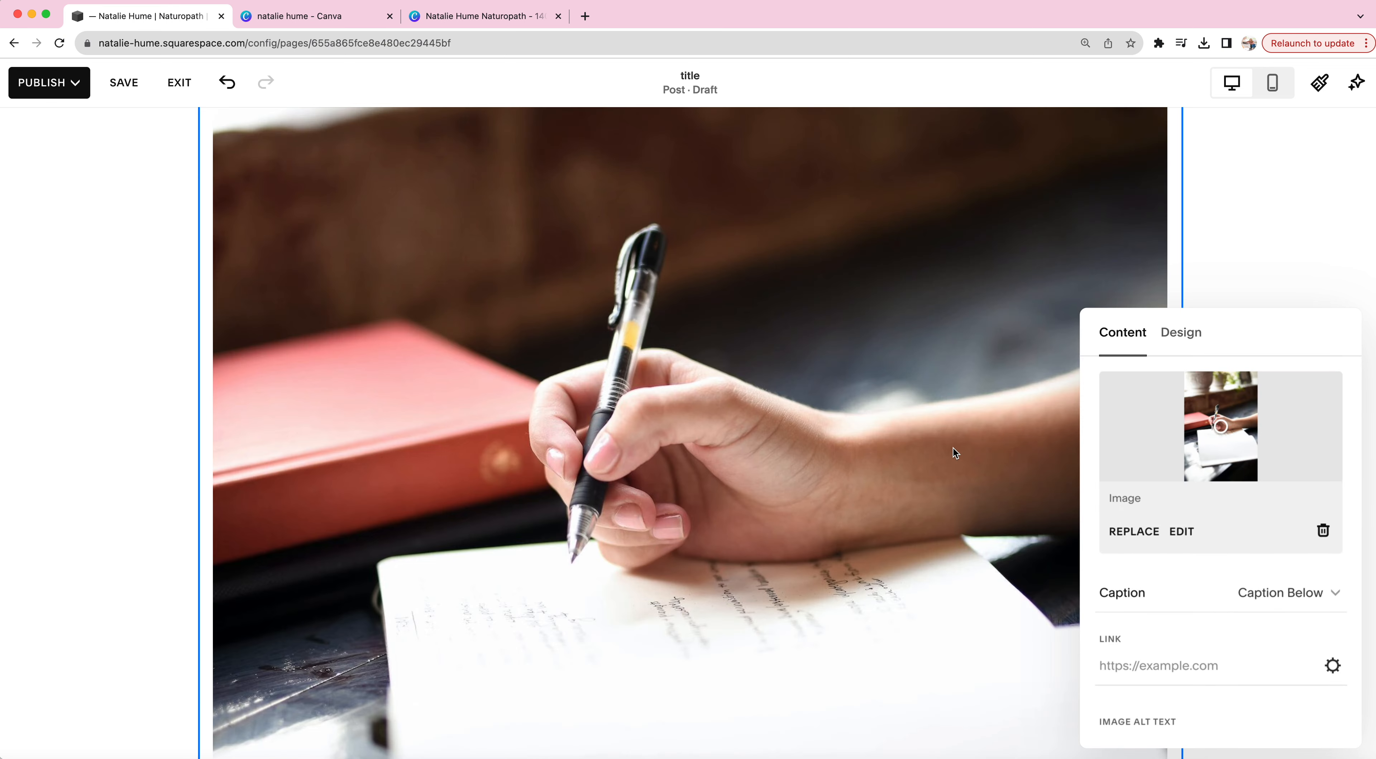
scroll(945, 455, down, 10)
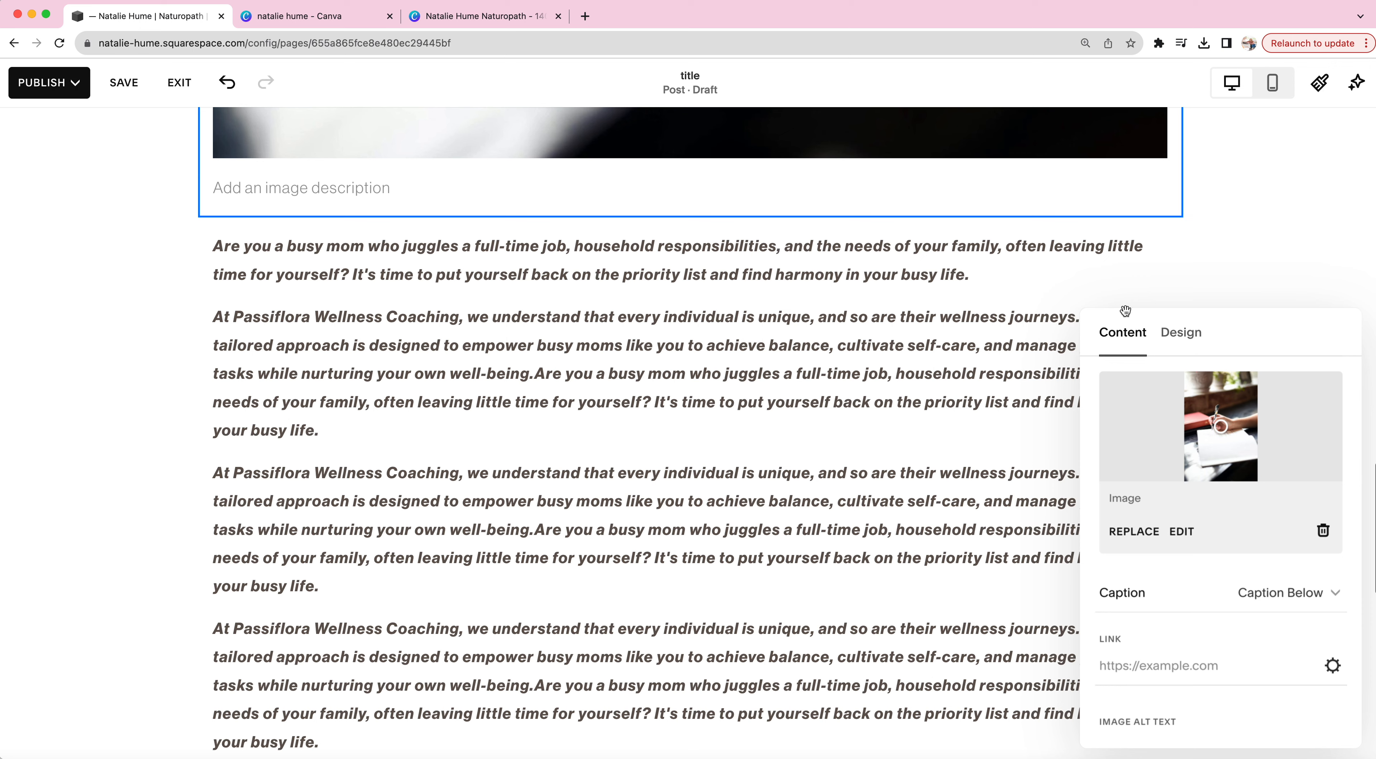
click(1262, 246)
- Reposition the notebook photo to the right half of the post, with the body text running beside it
scroll(1207, 291, up, 3)
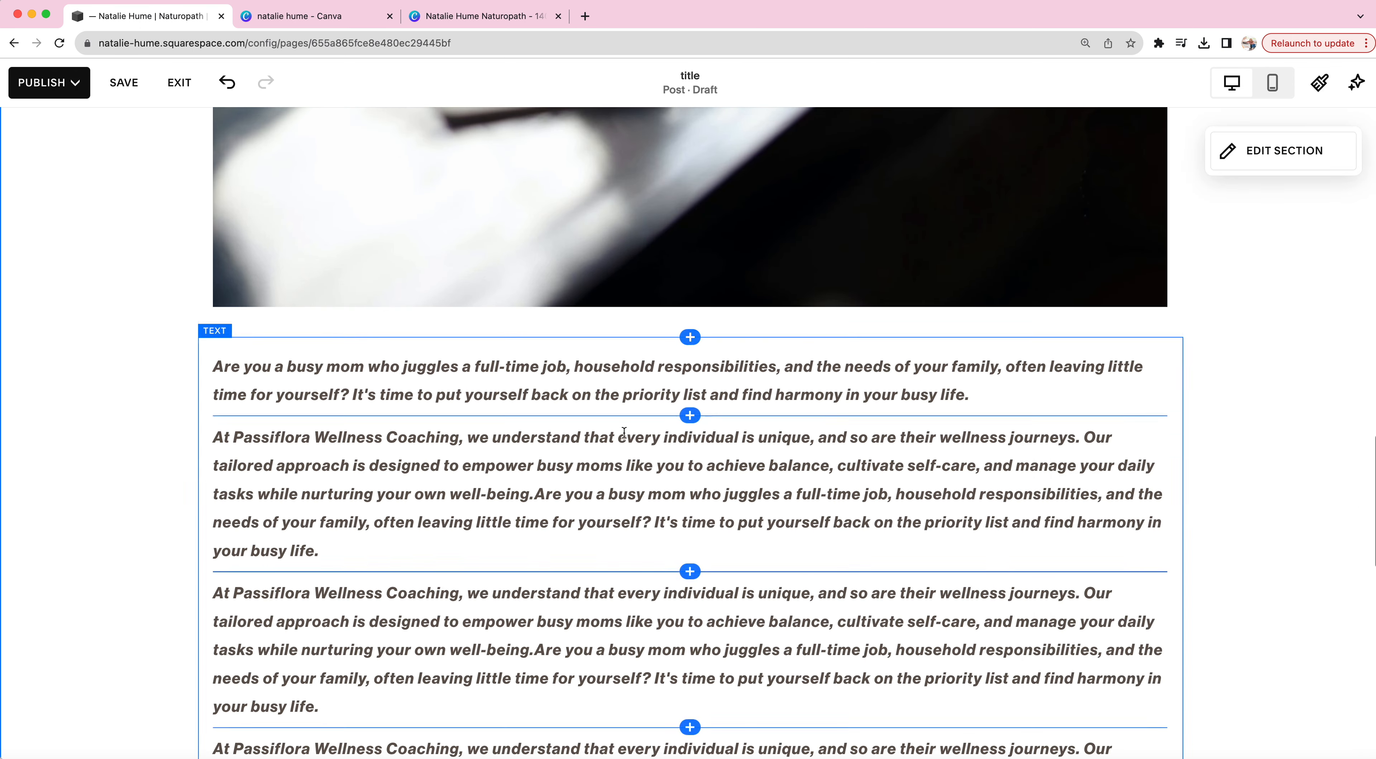
scroll(624, 432, up, 5)
scroll(675, 521, down, 3)
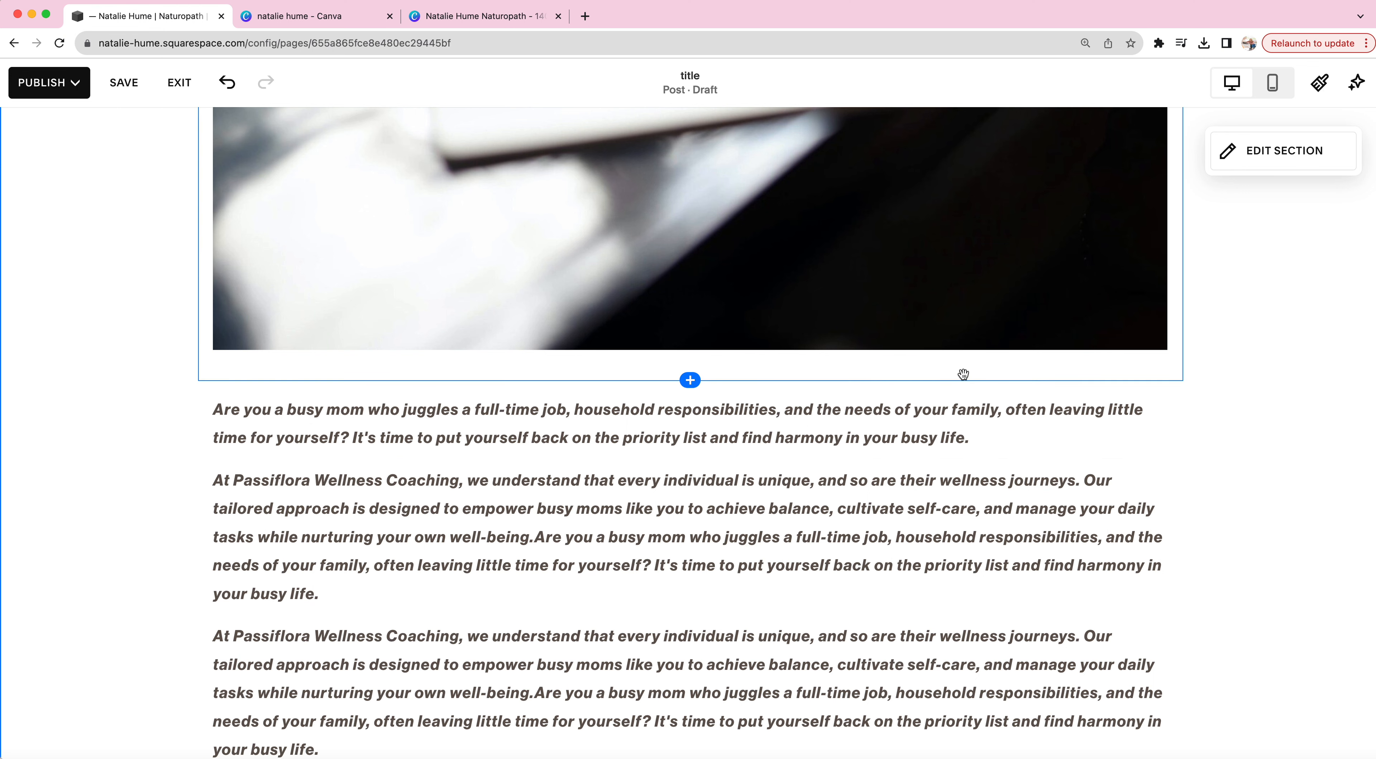
drag(962, 374, 955, 426)
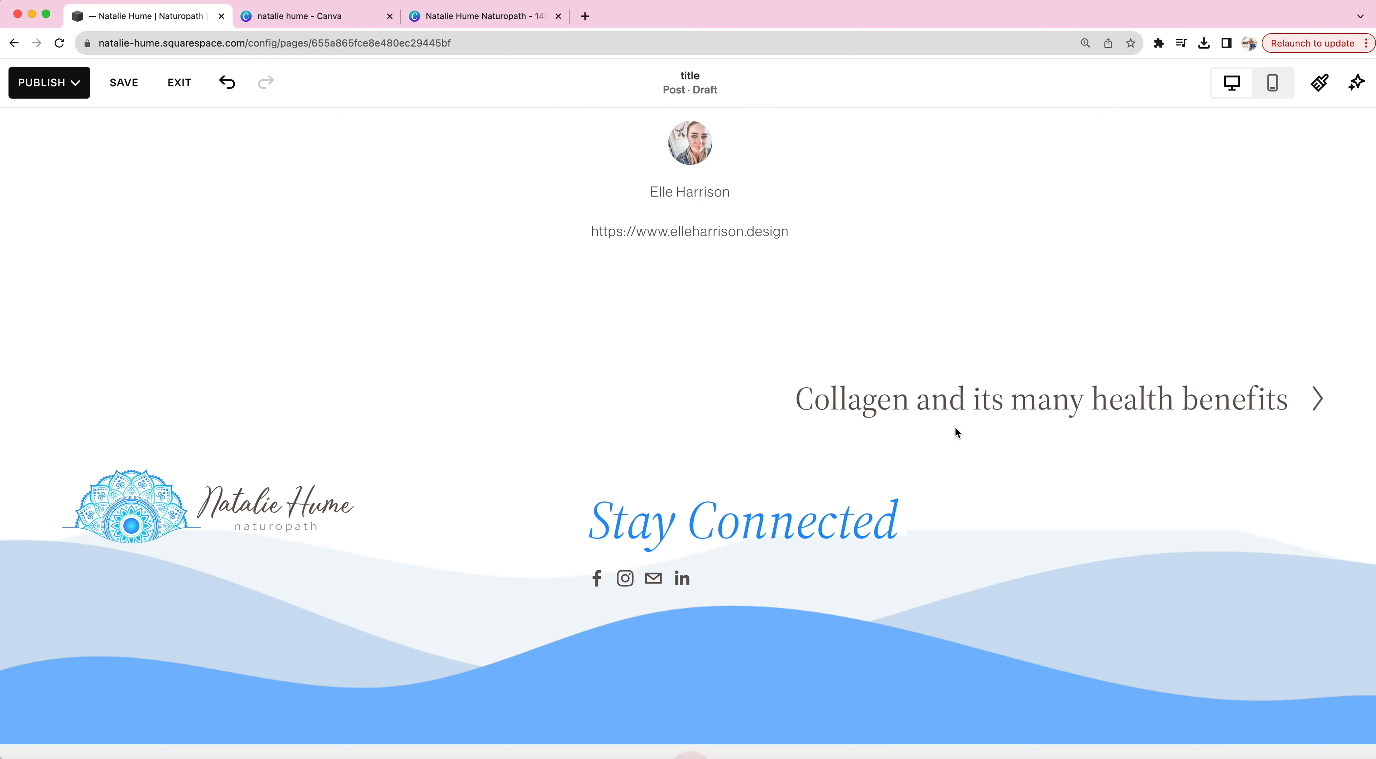
scroll(944, 415, up, 7)
scroll(944, 414, down, 2)
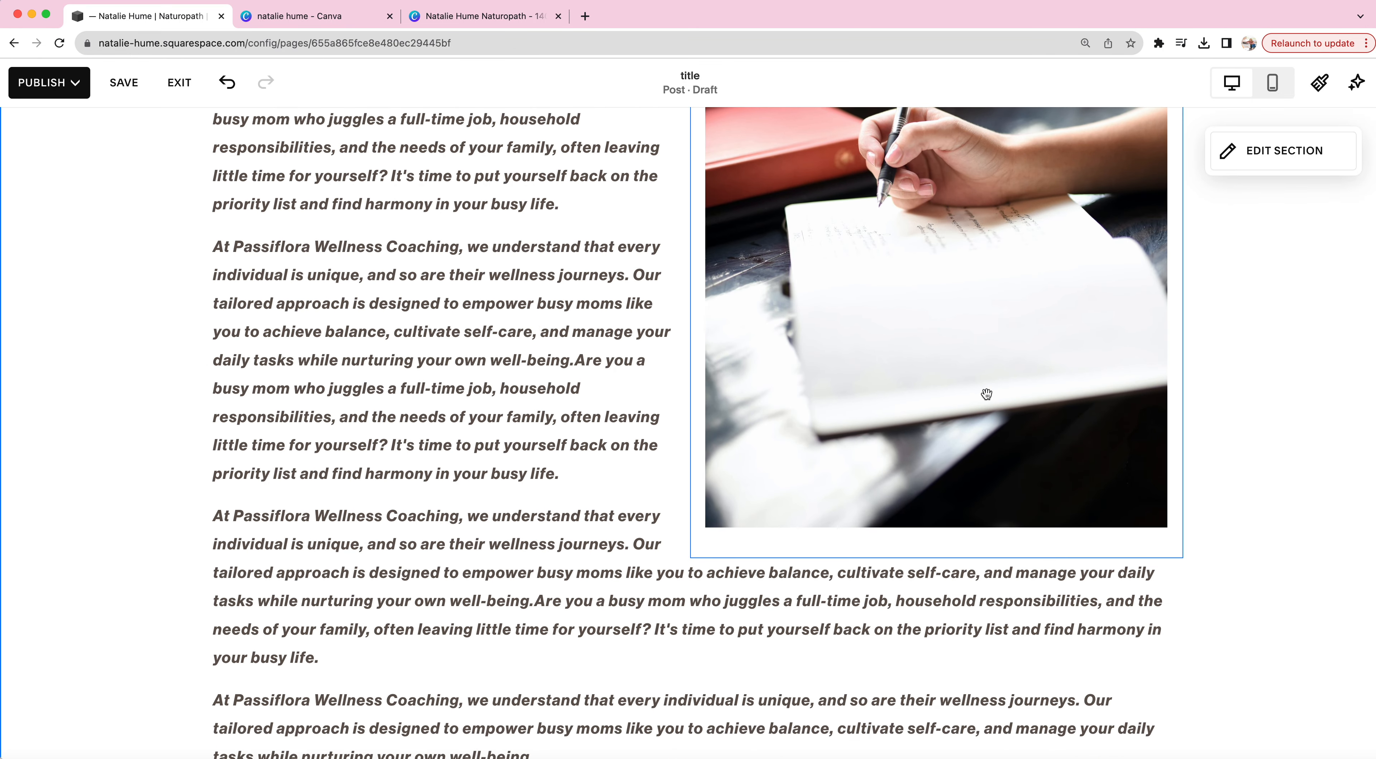
drag(987, 394, 1181, 341)
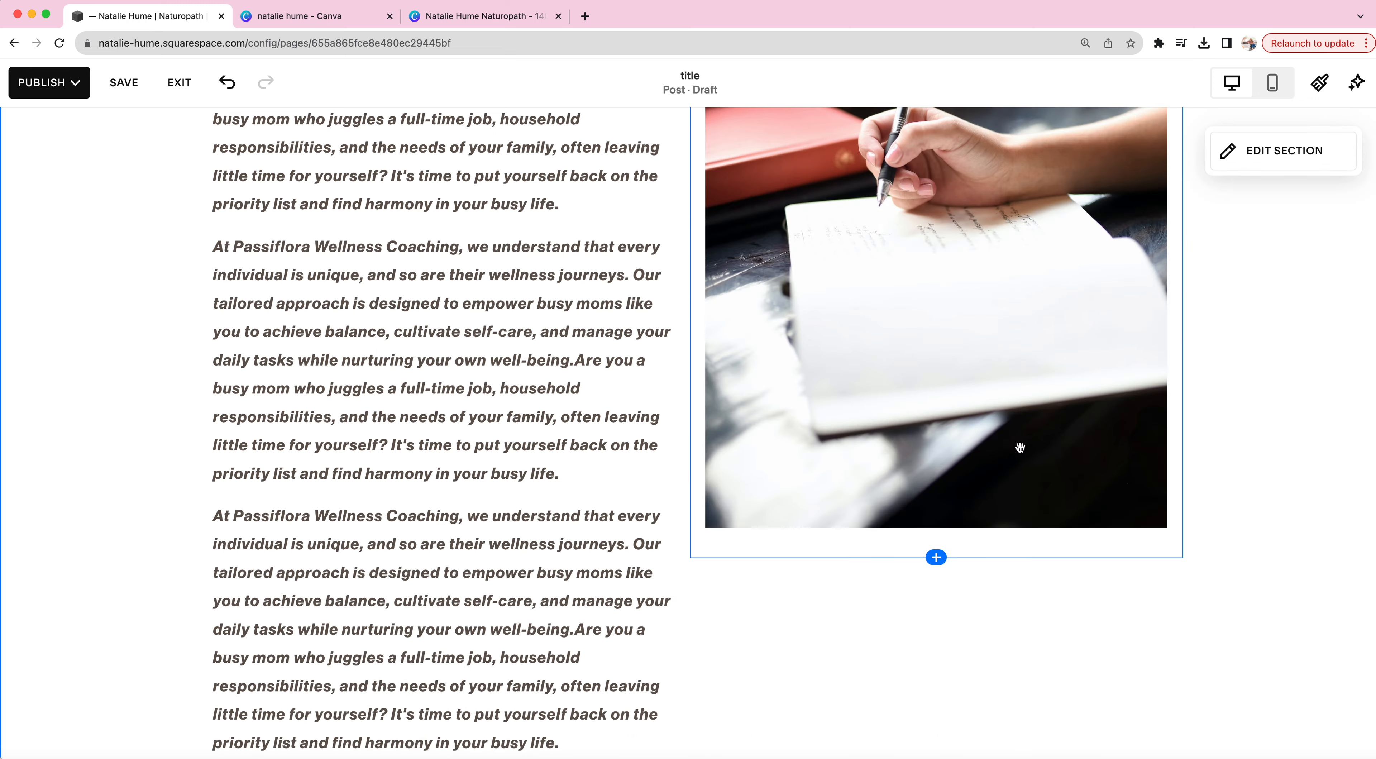
scroll(1013, 445, down, 3)
scroll(1013, 445, up, 7)
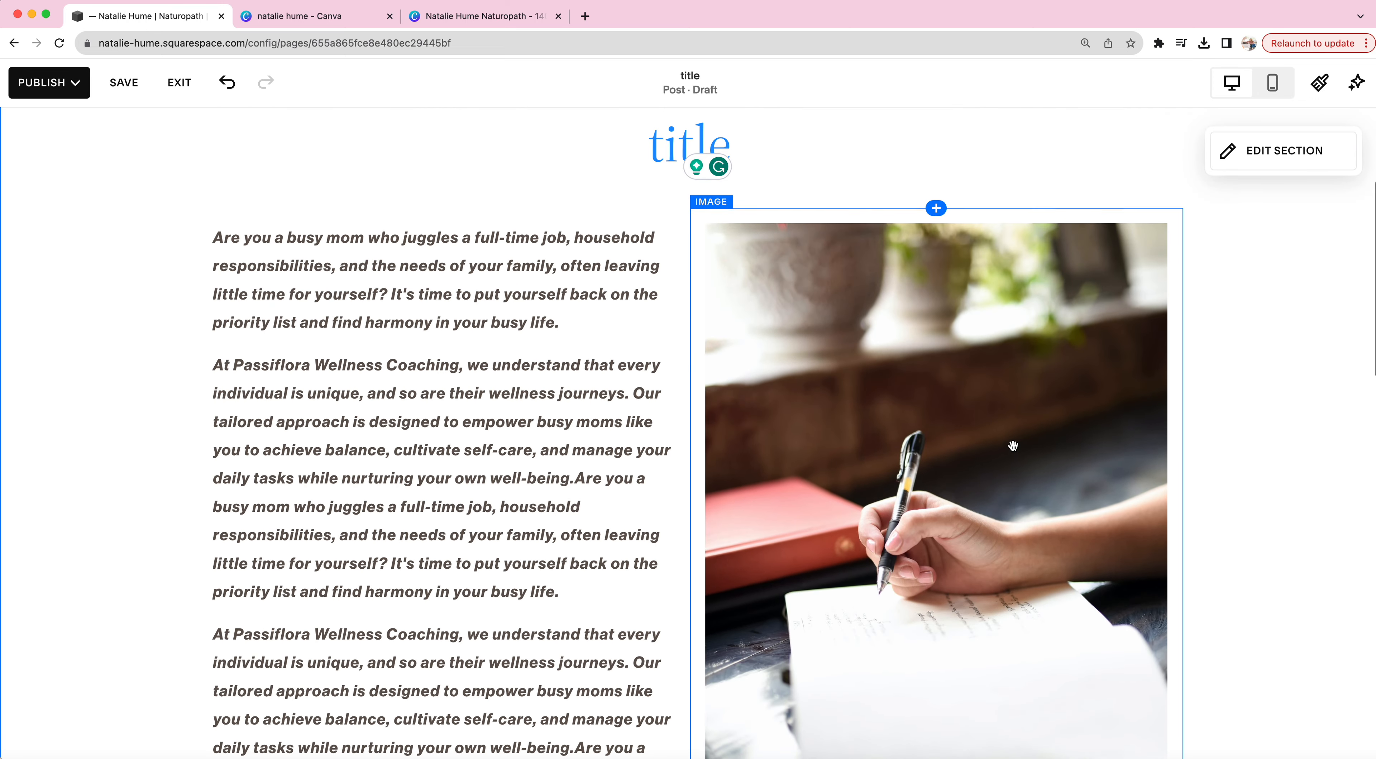
- Resize the notebook photo to about a third of the content width and let the body text wrap around it
drag(950, 319, 1074, 353)
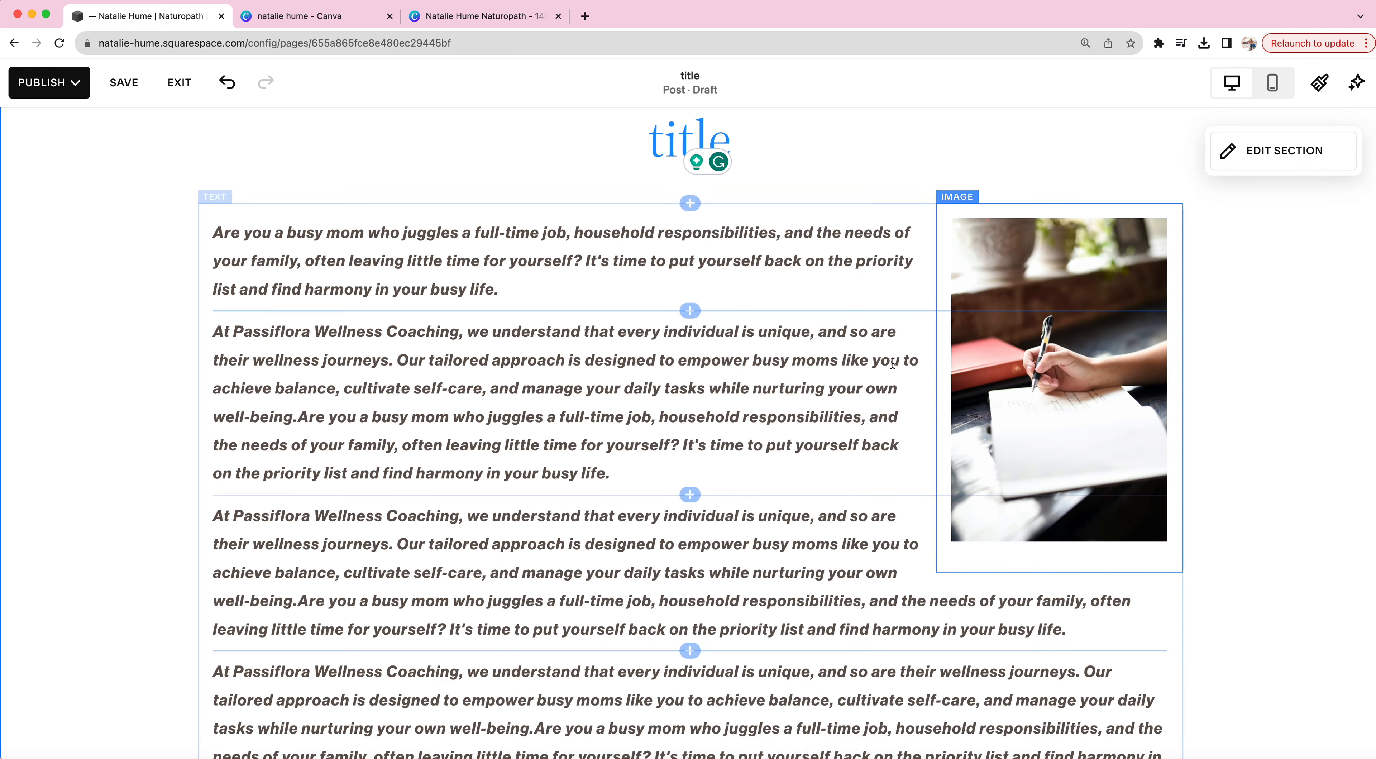
drag(934, 362, 887, 354)
scroll(1228, 405, down, 7)
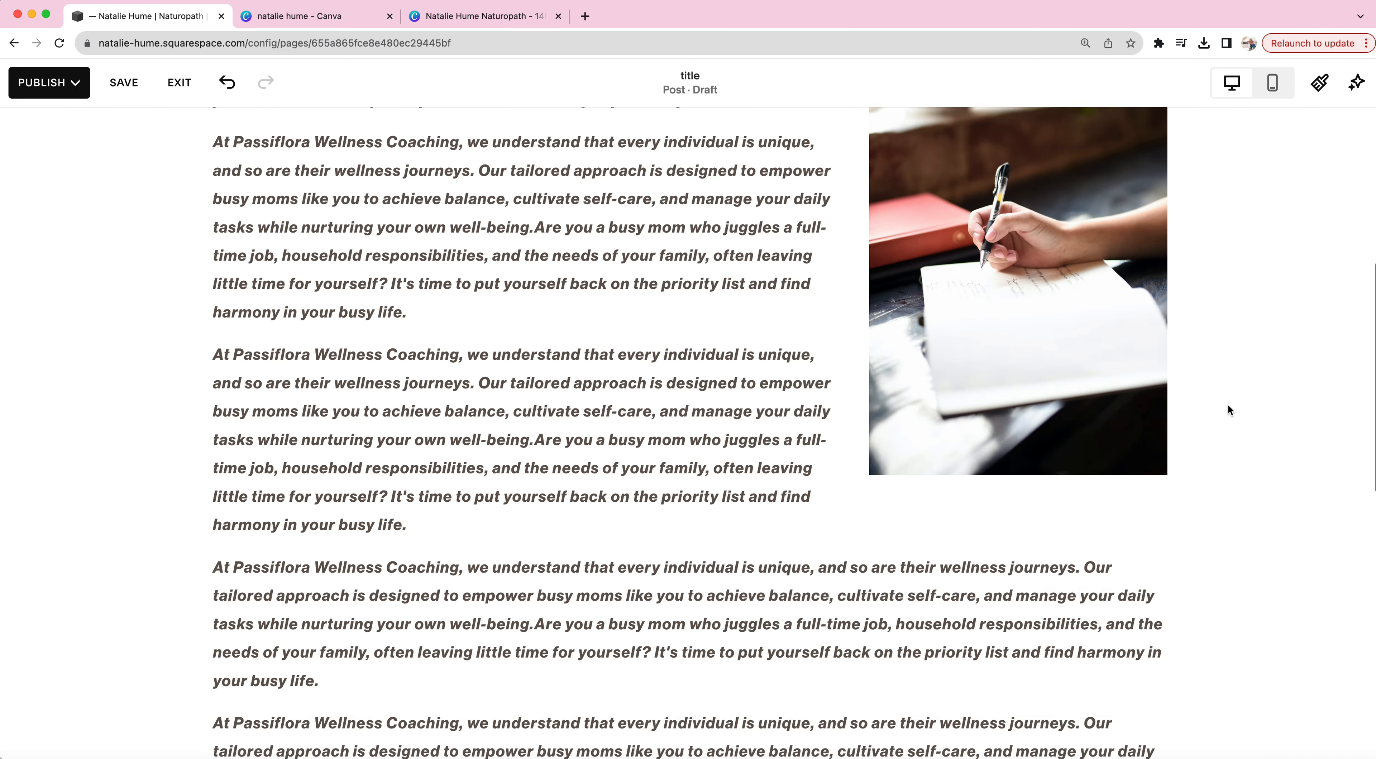
scroll(1227, 420, up, 8)
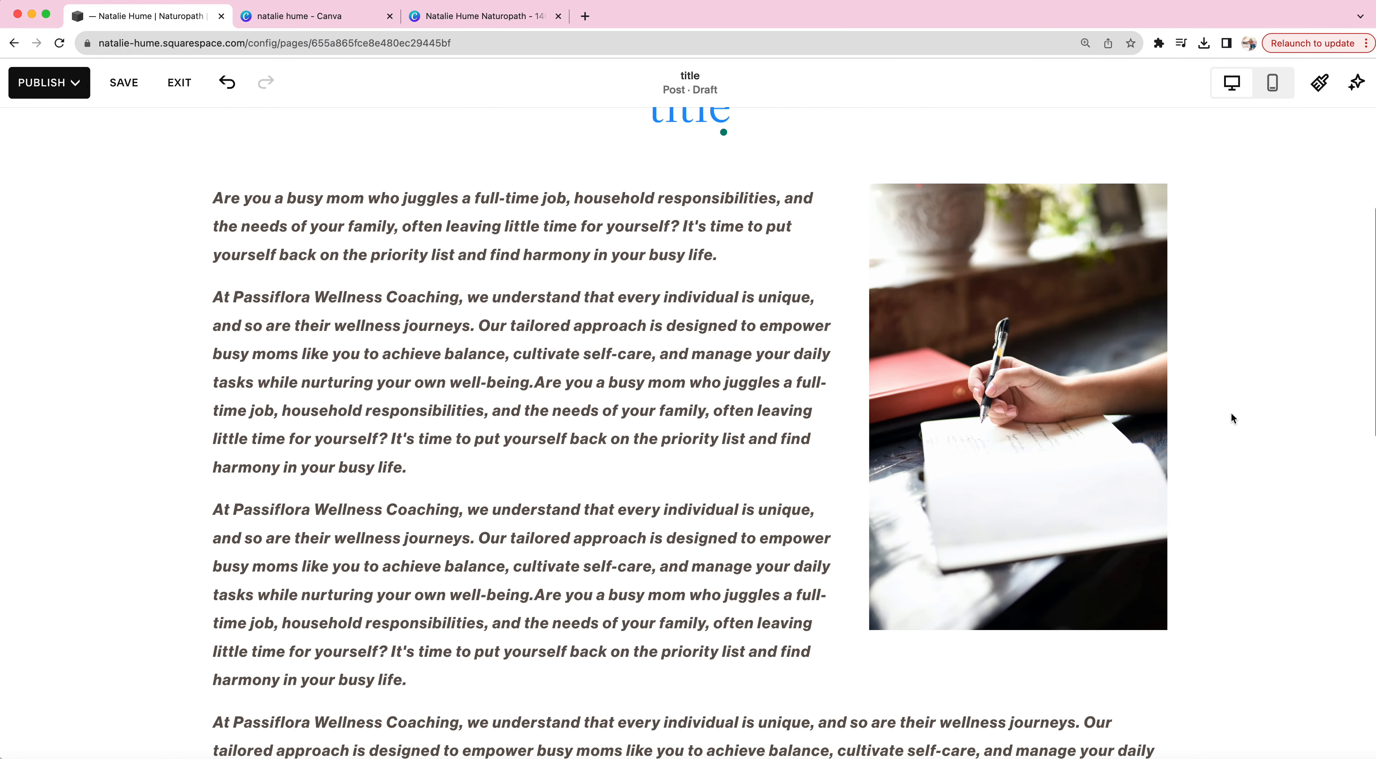
scroll(1256, 342, up, 3)
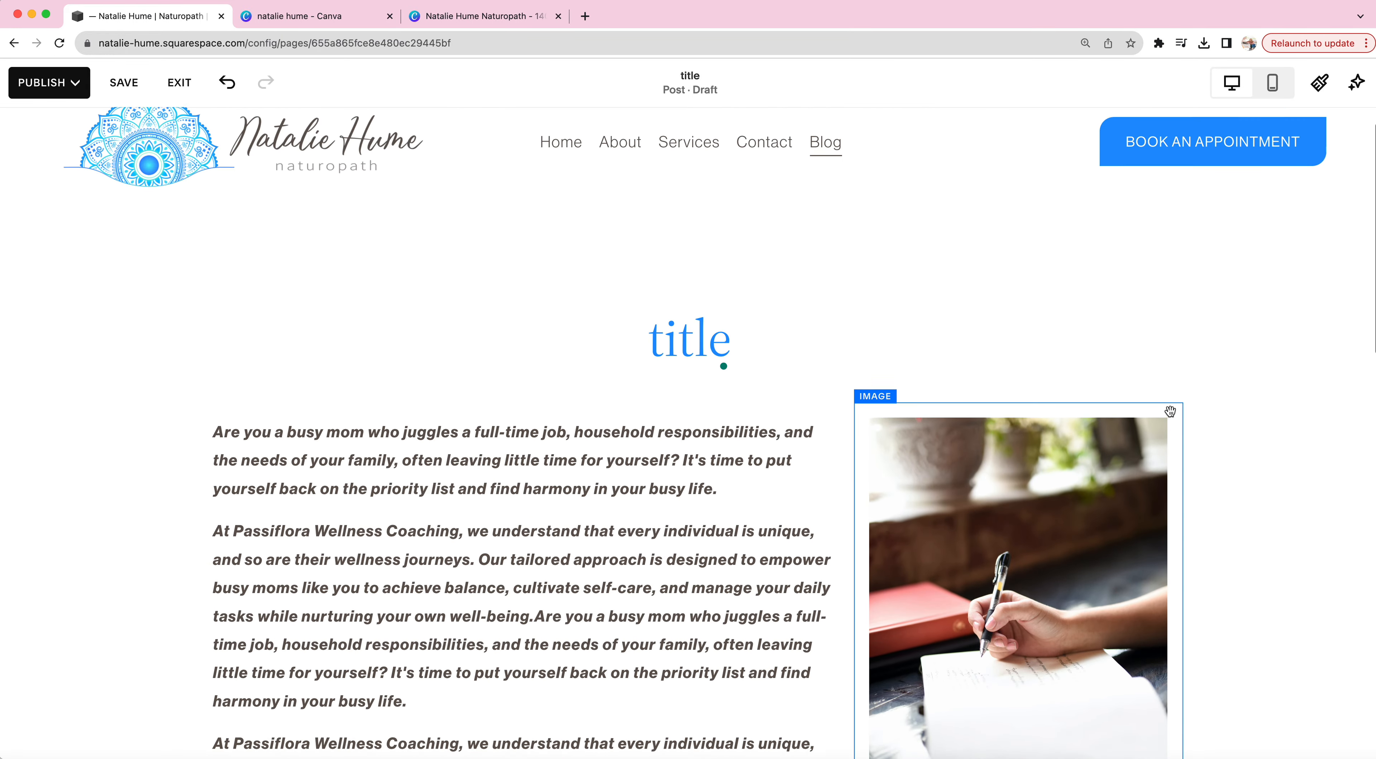
scroll(1206, 422, down, 3)
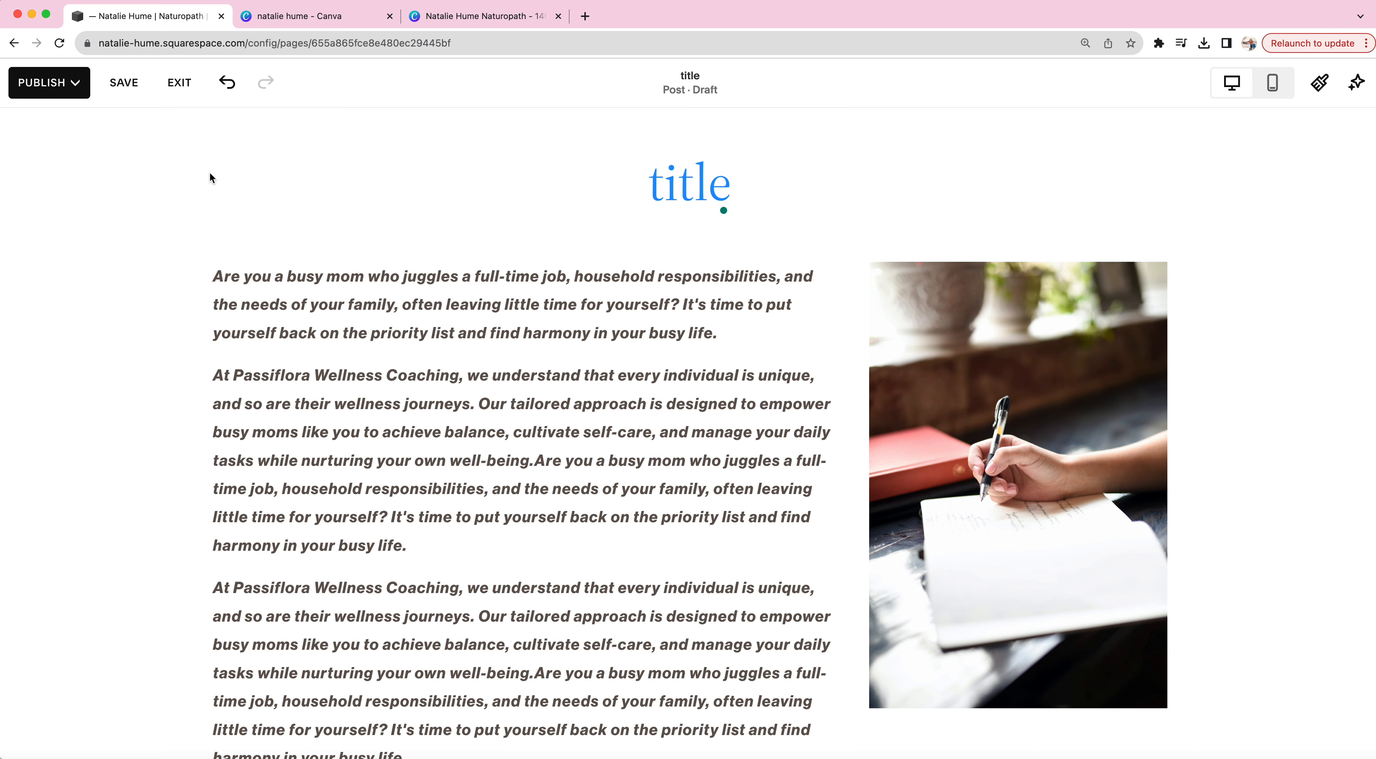
- Exit the new post's editor and discard its unsaved changes
click(179, 82)
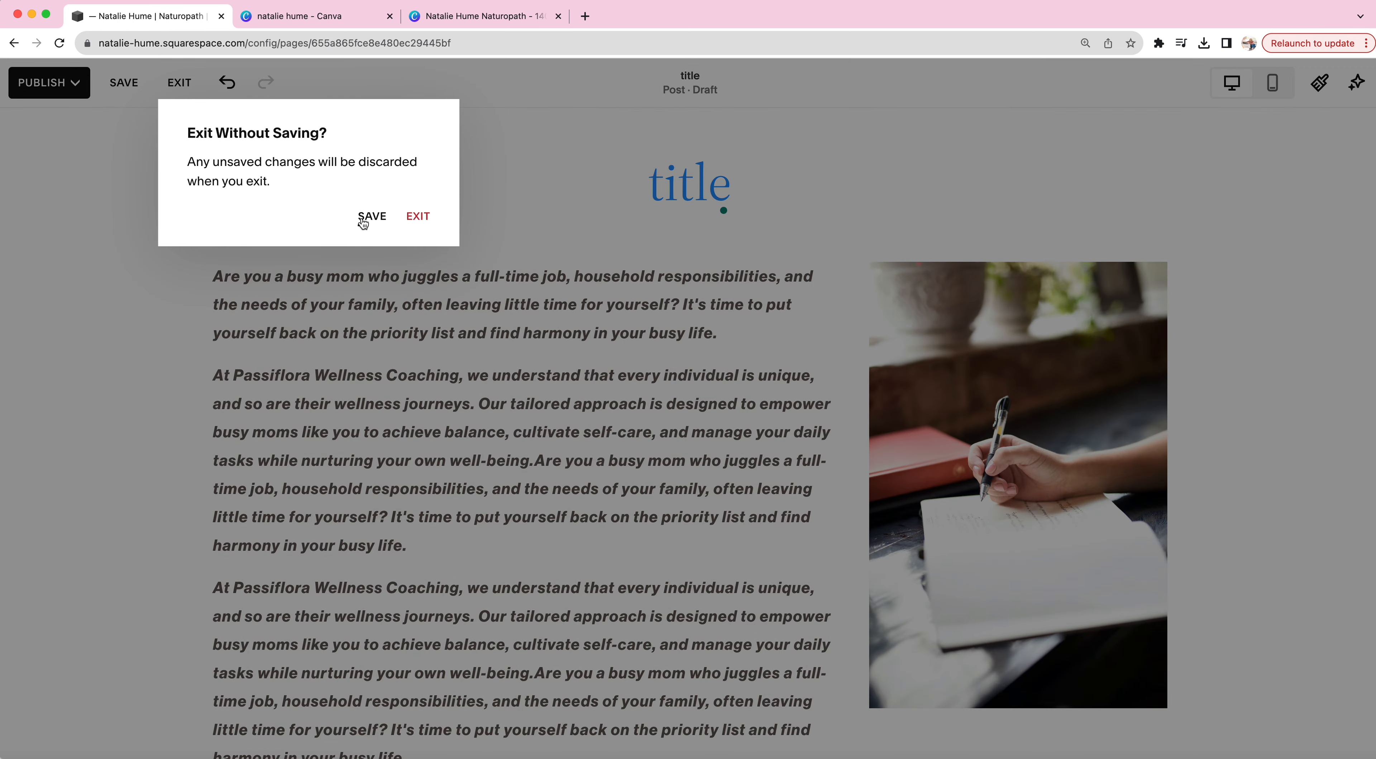
click(363, 220)
click(418, 216)
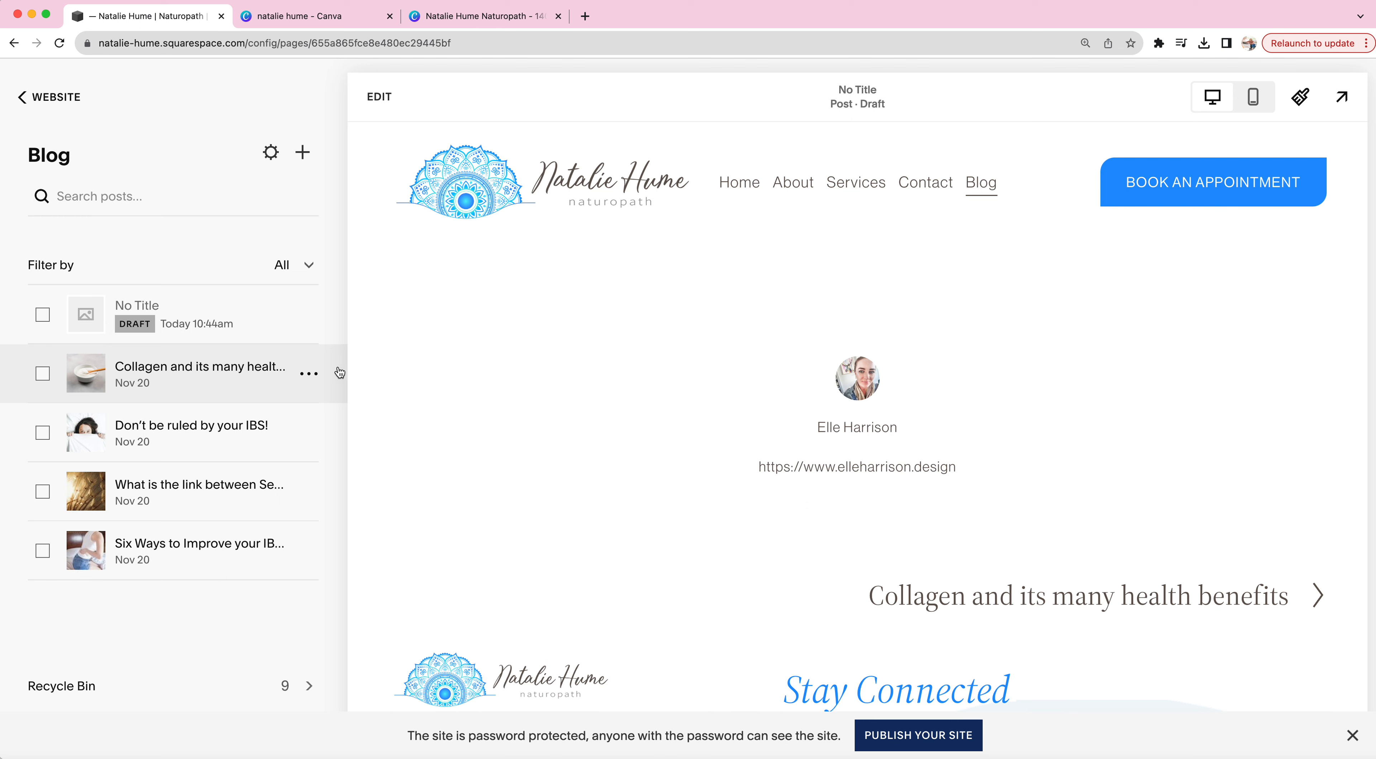
- Open the settings of the collagen health benefits post and review its featured image, excerpt, post URL and author fields
click(310, 376)
click(299, 416)
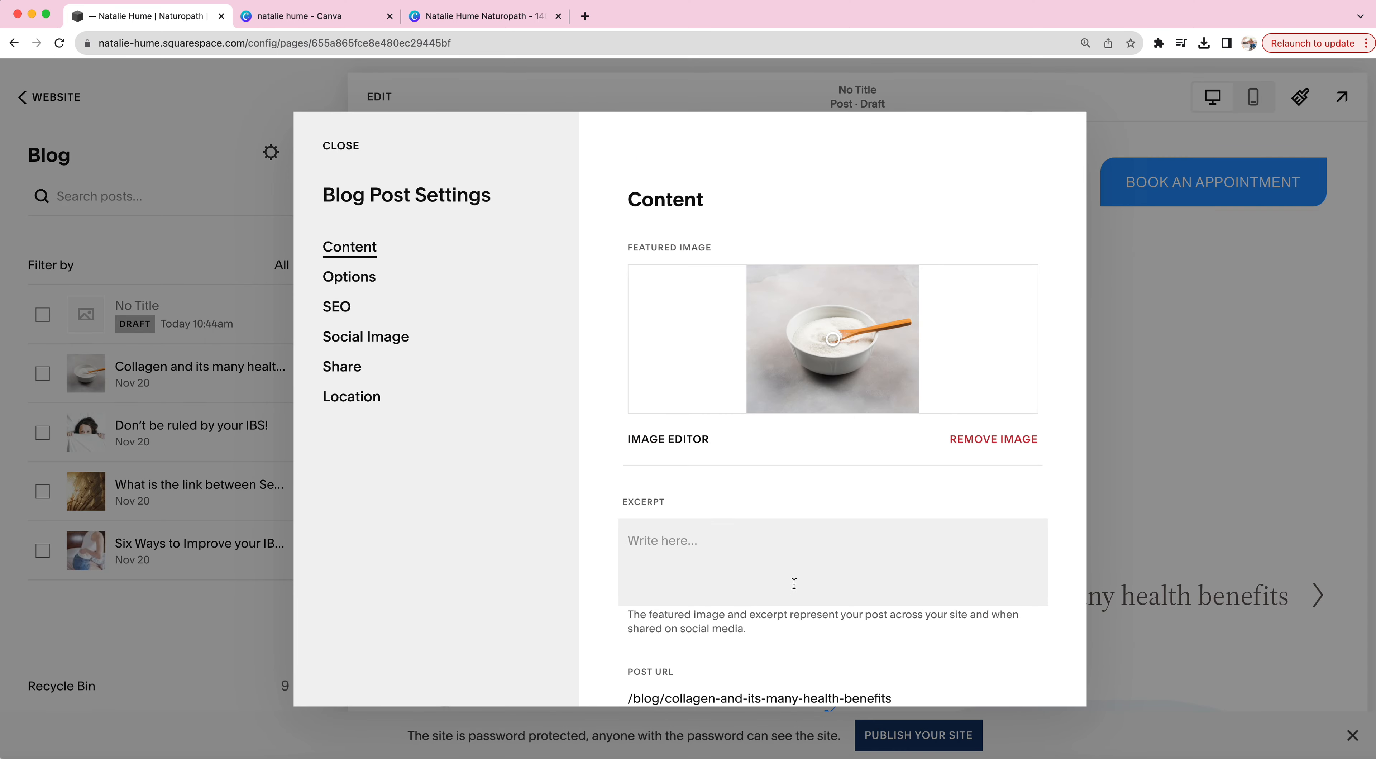
scroll(747, 534, down, 3)
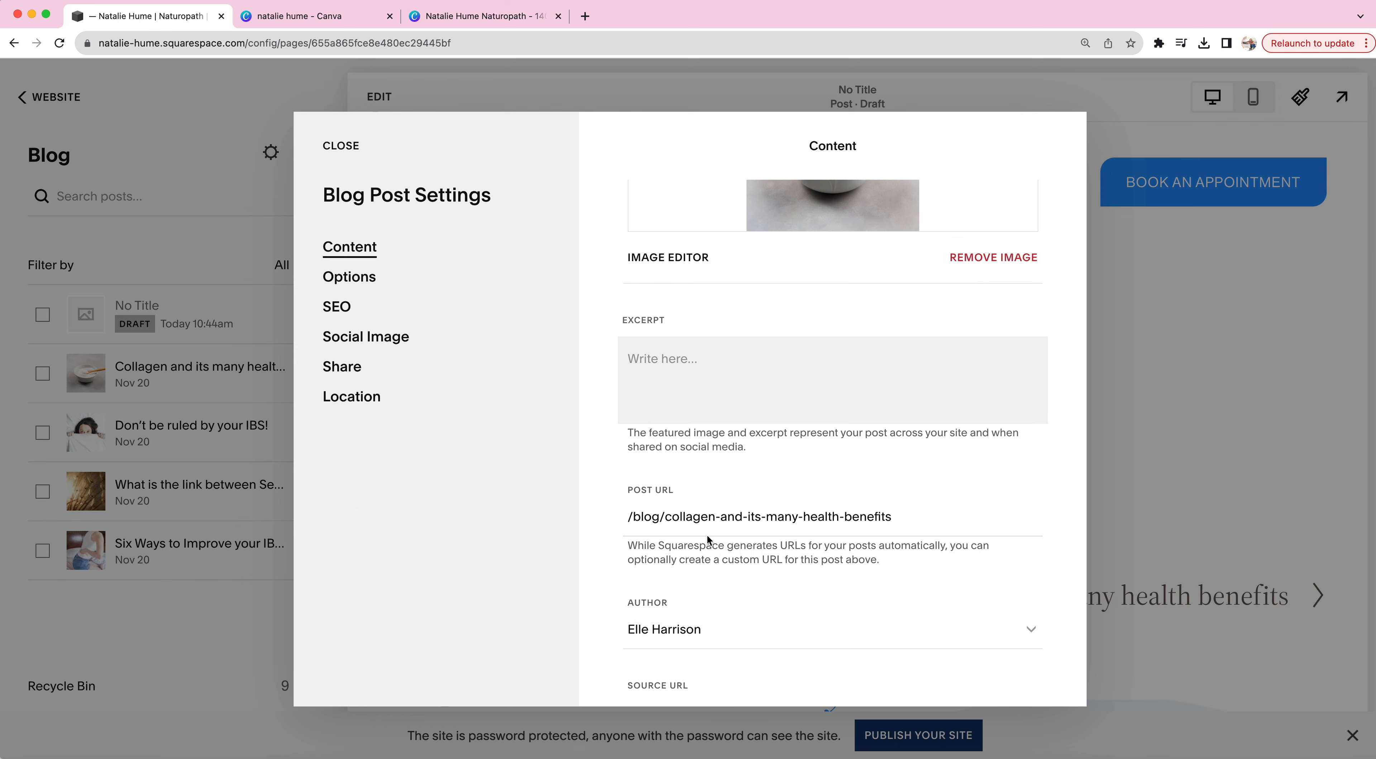
click(712, 345)
scroll(710, 427, up, 3)
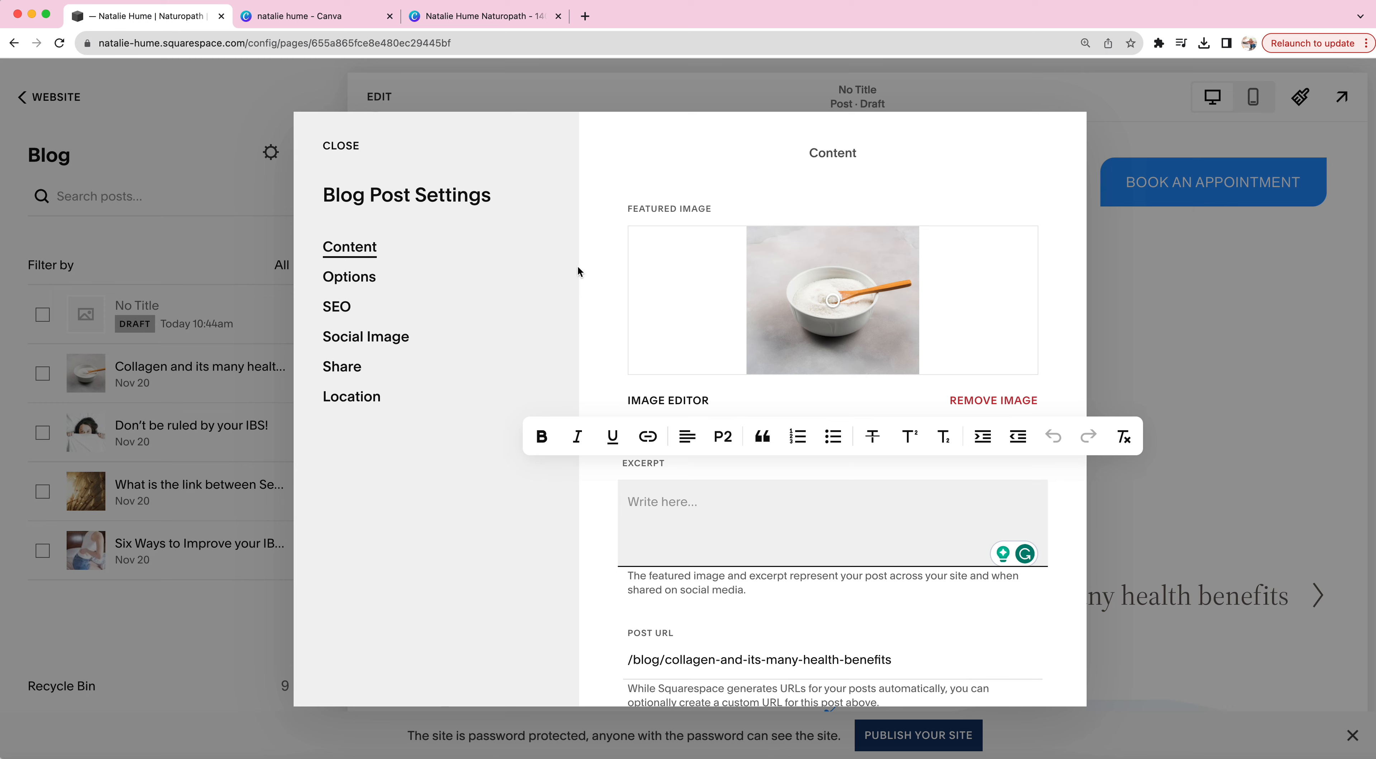
- Examine the collagen post's options, including its publication status choices, calendar date and time
click(353, 279)
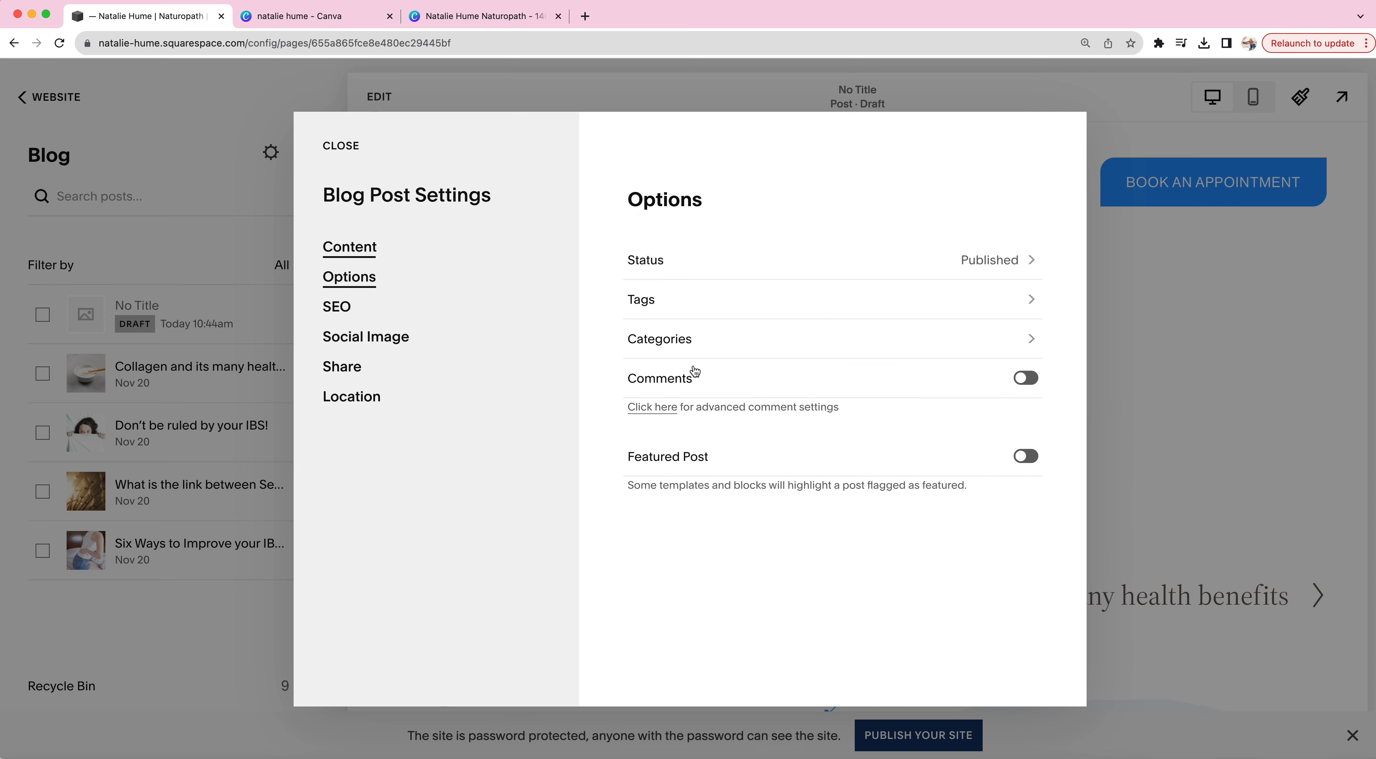
click(956, 267)
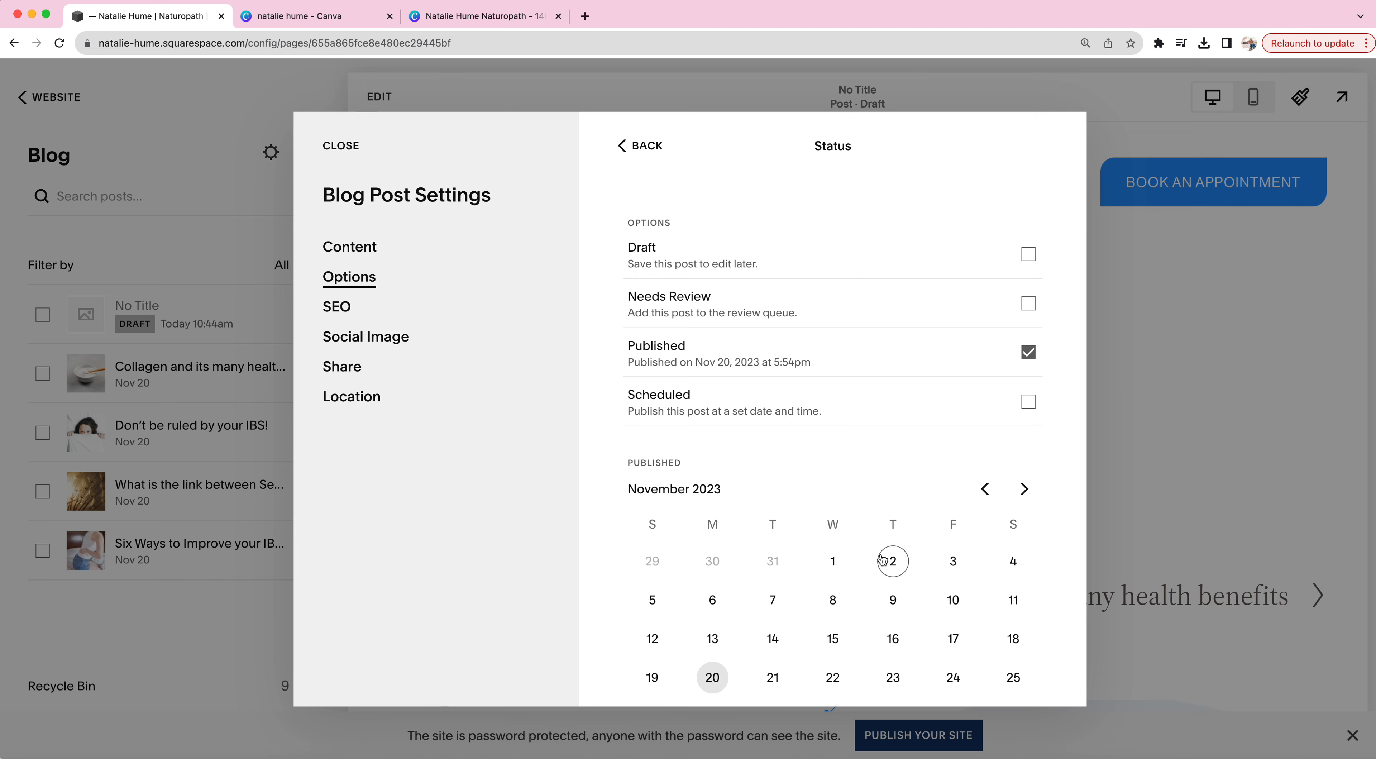
scroll(748, 448, down, 3)
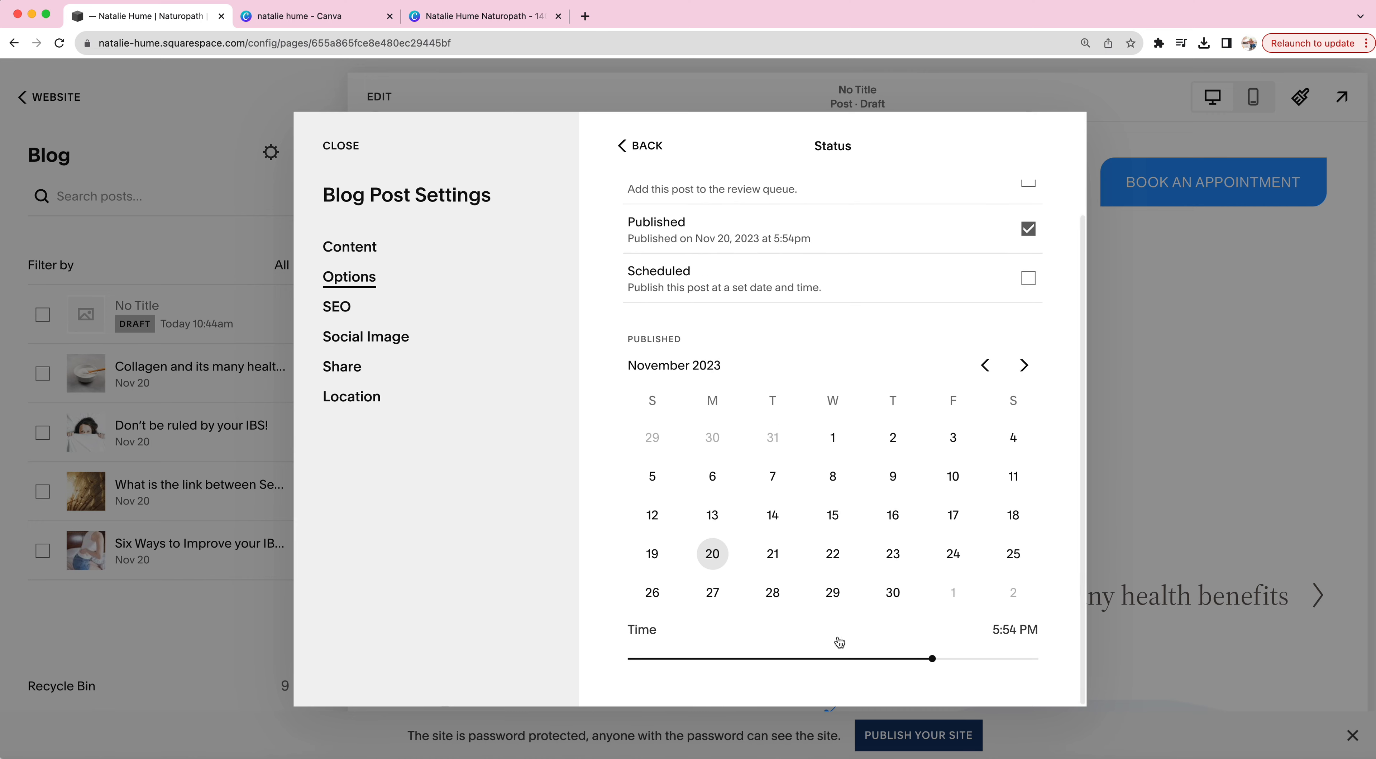
scroll(703, 205, up, 2)
scroll(703, 206, up, 2)
click(644, 146)
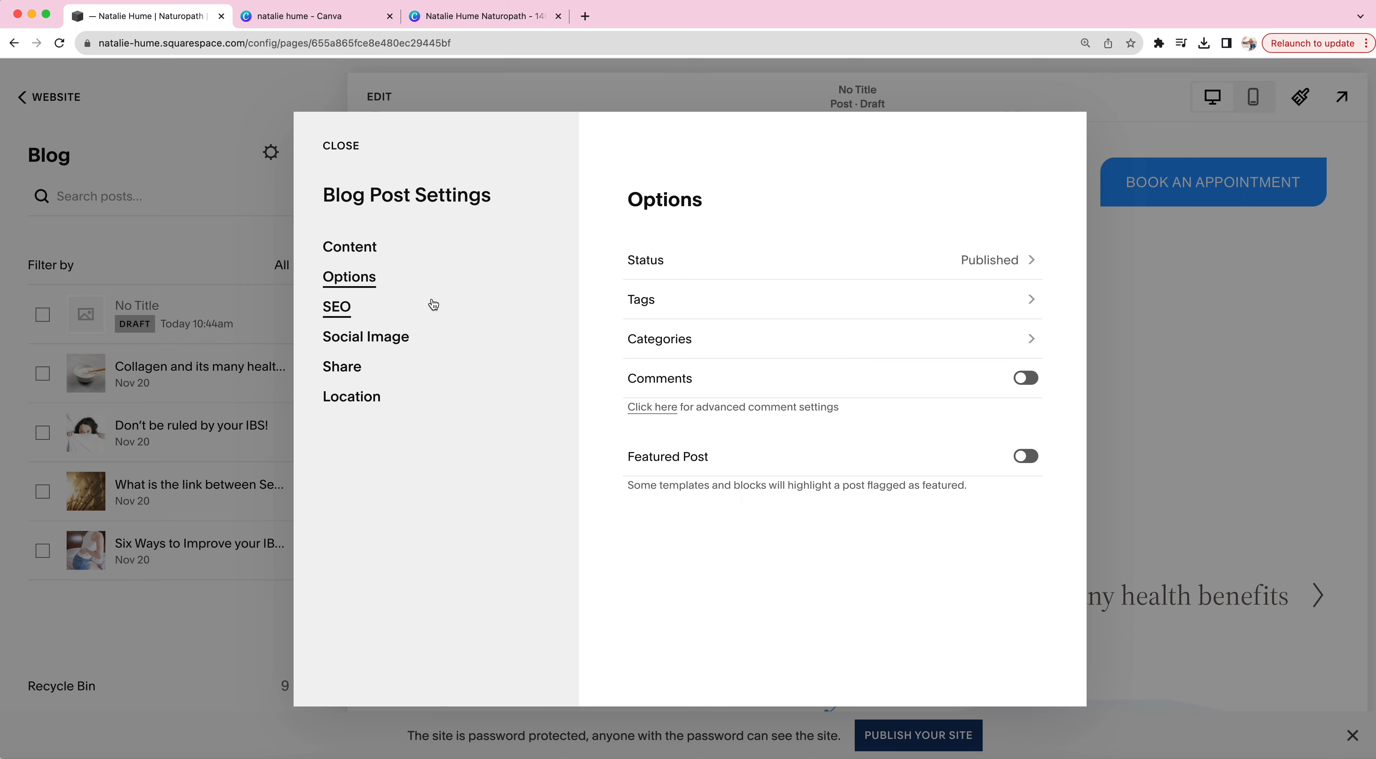
- Examine the collagen post's SEO title and description fields and its social image preview and upload area
click(344, 316)
scroll(872, 593, down, 2)
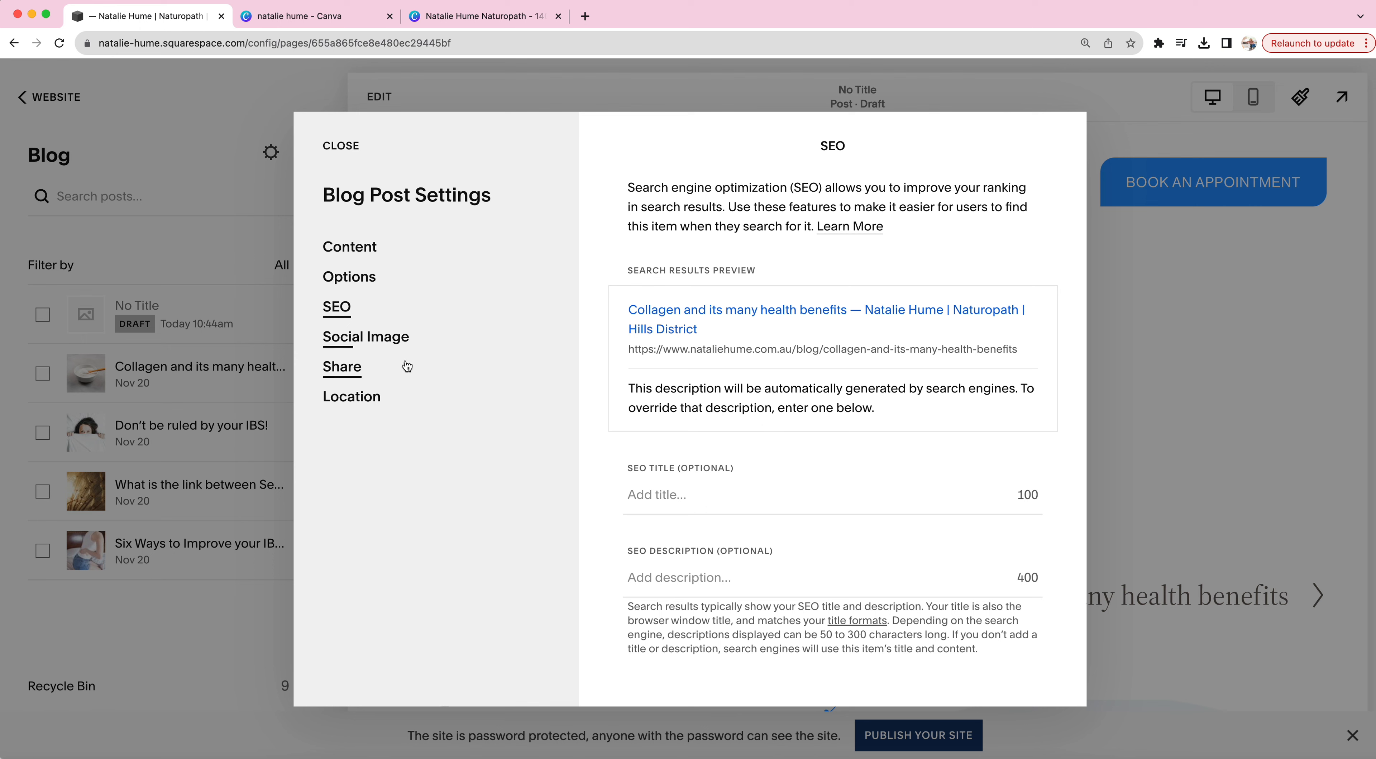
click(364, 349)
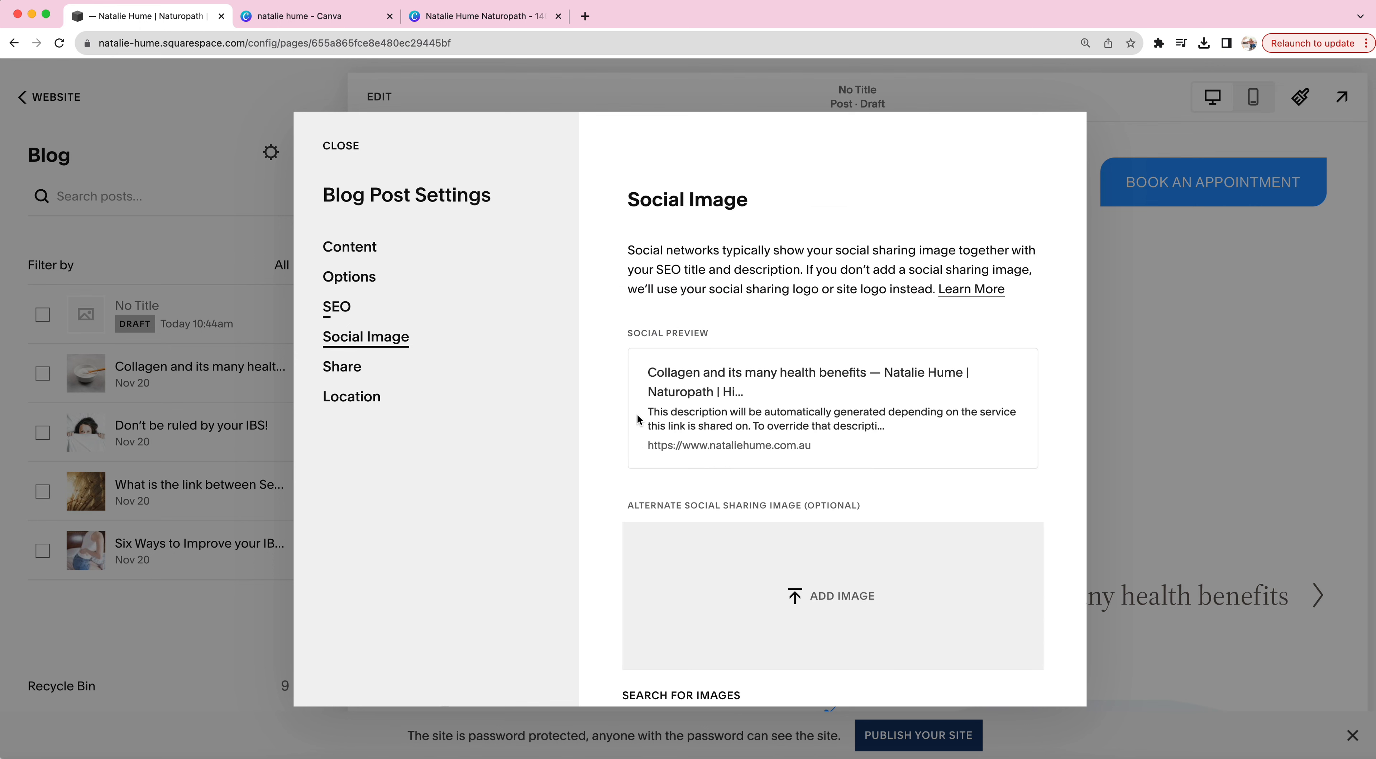
scroll(788, 514, down, 2)
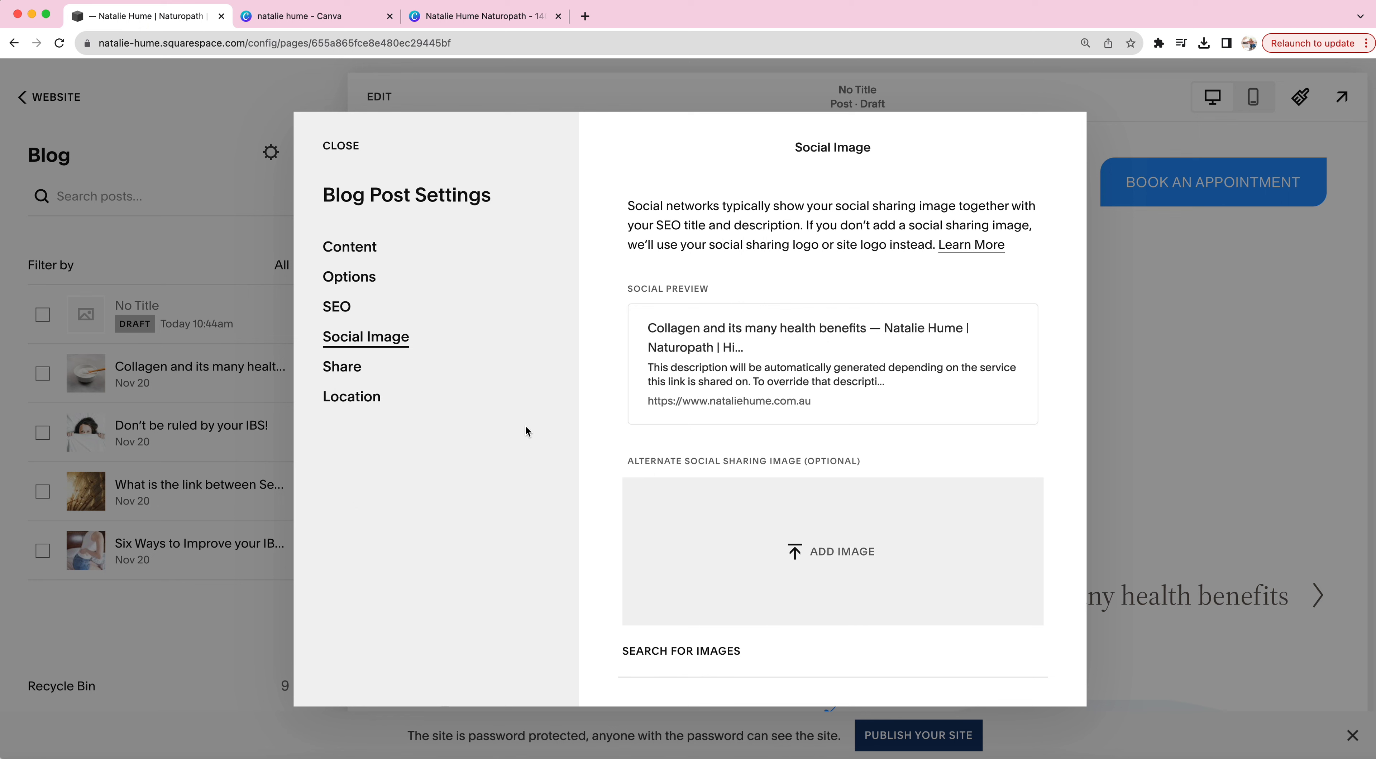
- Review the collagen post's sharing and location settings and close the post's settings
click(345, 369)
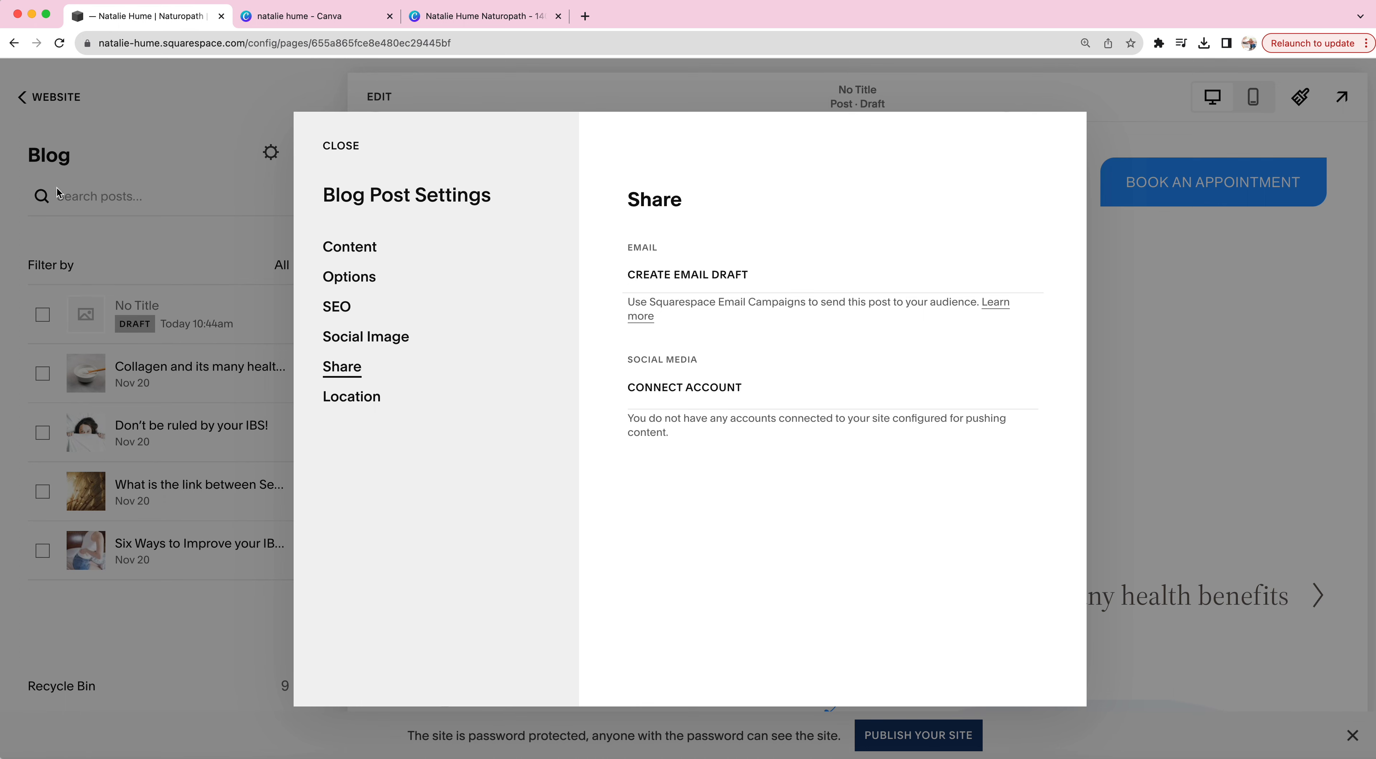
click(352, 398)
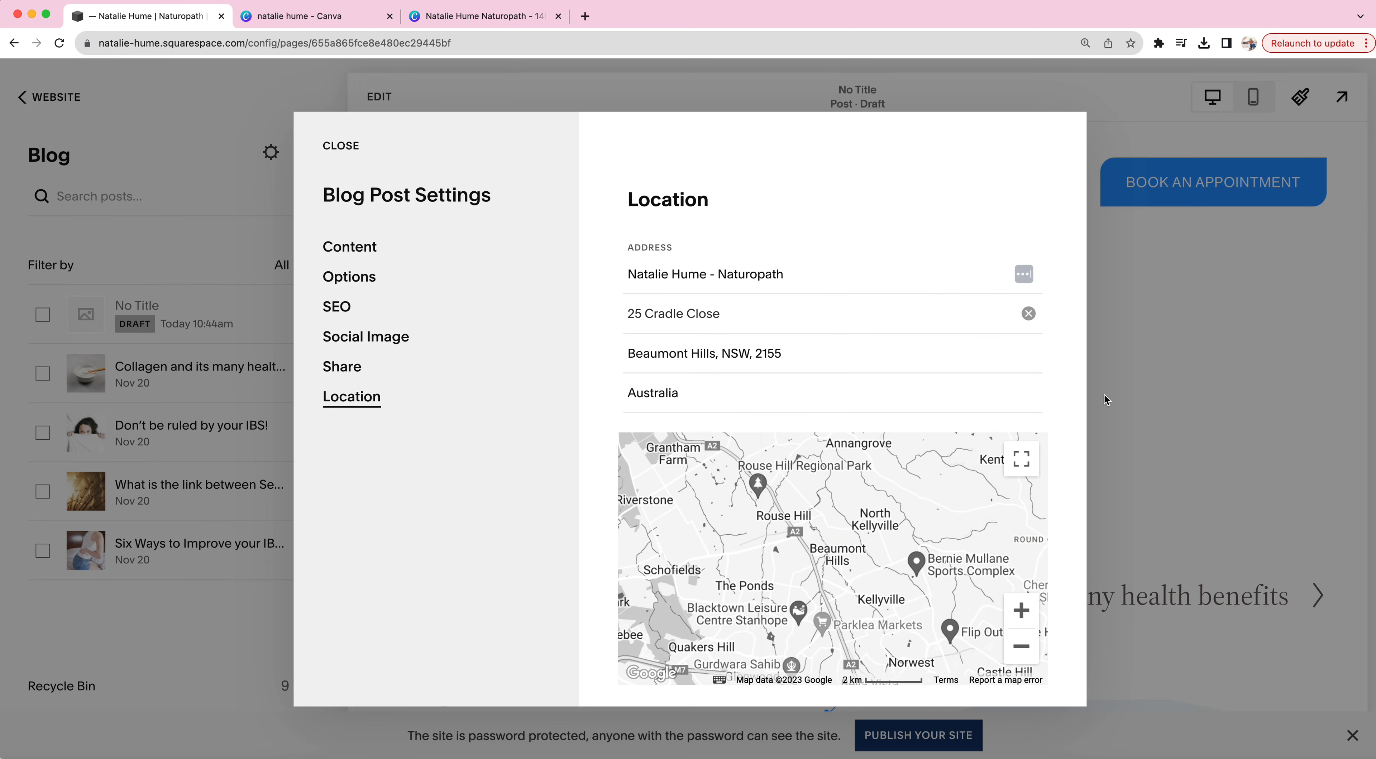
scroll(1066, 476, down, 1)
scroll(1066, 476, up, 1)
click(342, 147)
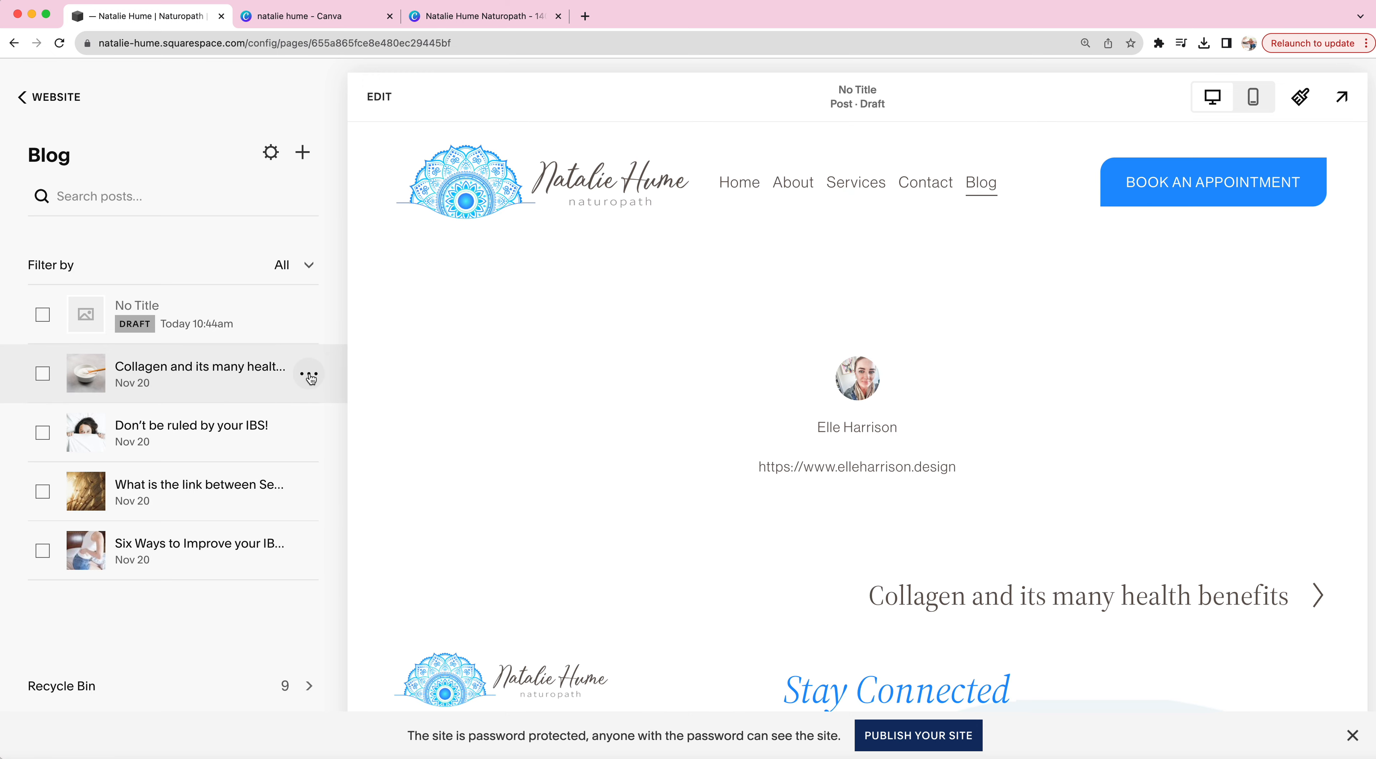
- Reopen the collagen post's settings, check the available author choices, and close the settings without changing anything
click(308, 373)
click(302, 412)
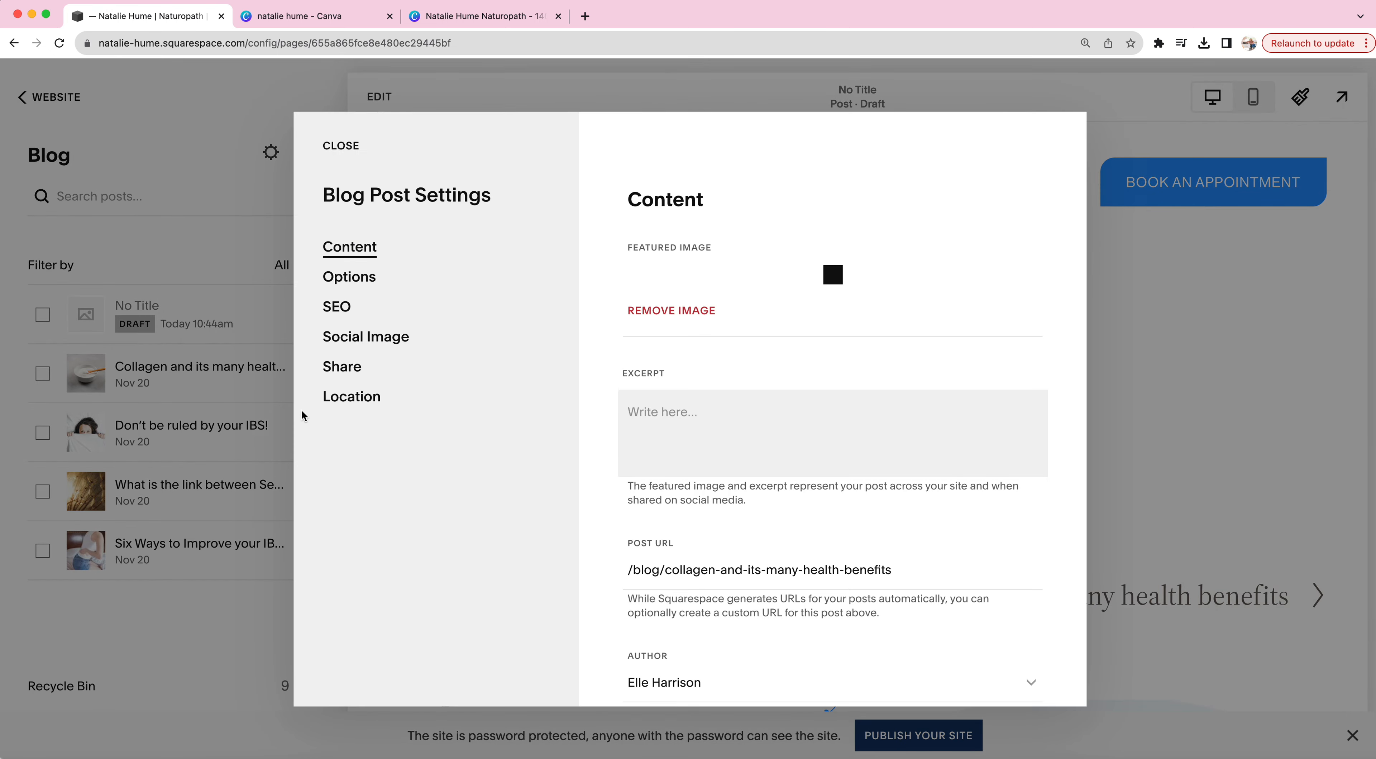
scroll(683, 497, down, 5)
click(679, 575)
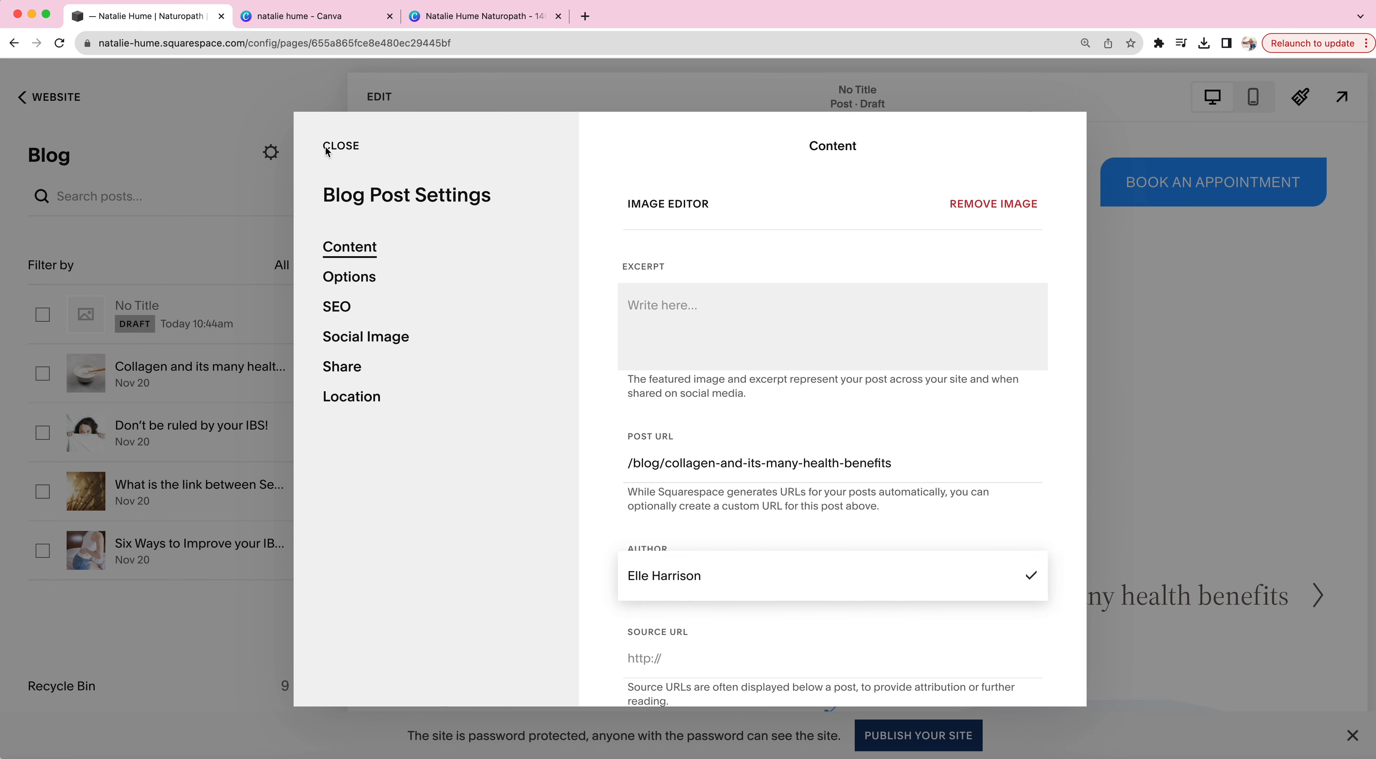
click(341, 148)
click(342, 148)
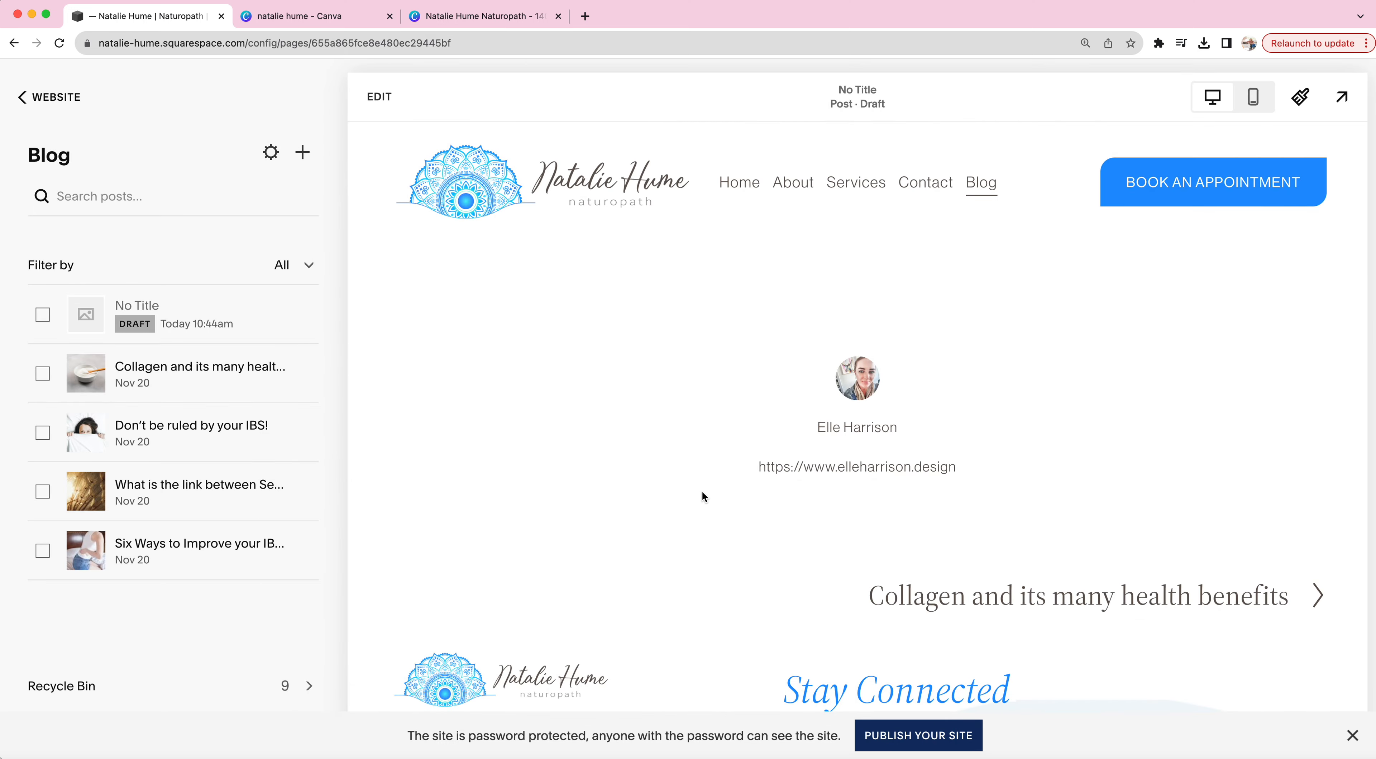
- Return to the site's page list and look through the pages not linked in the main navigation
click(68, 110)
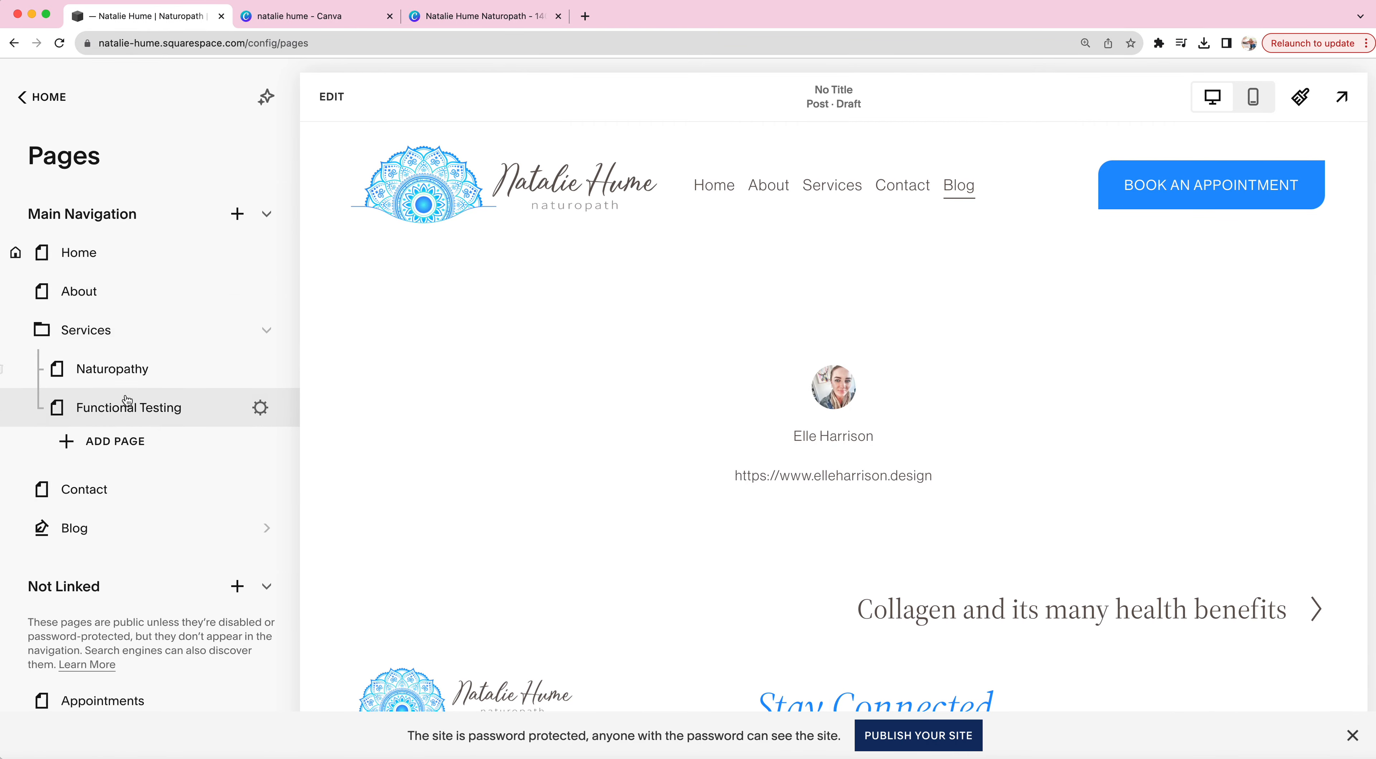
scroll(129, 398, down, 4)
scroll(129, 398, down, 3)
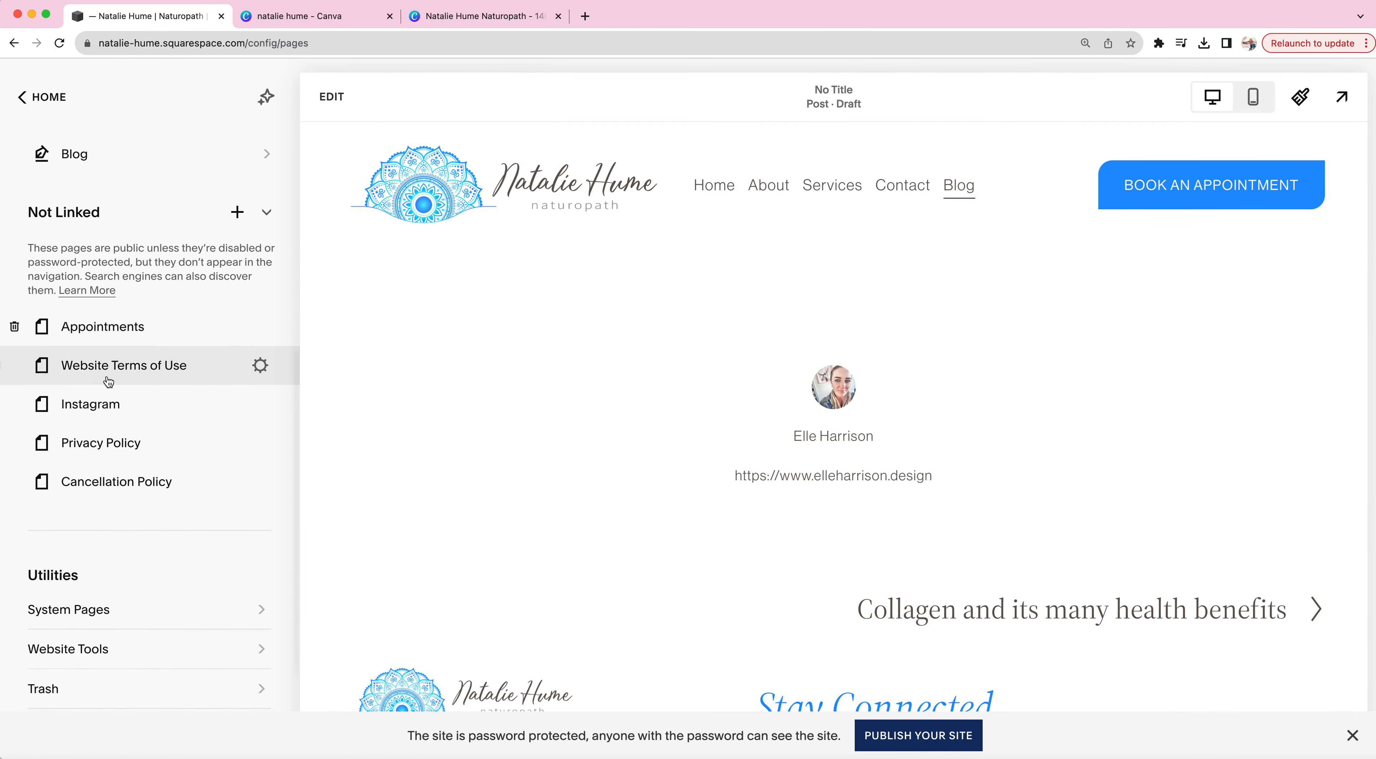
scroll(169, 369, up, 2)
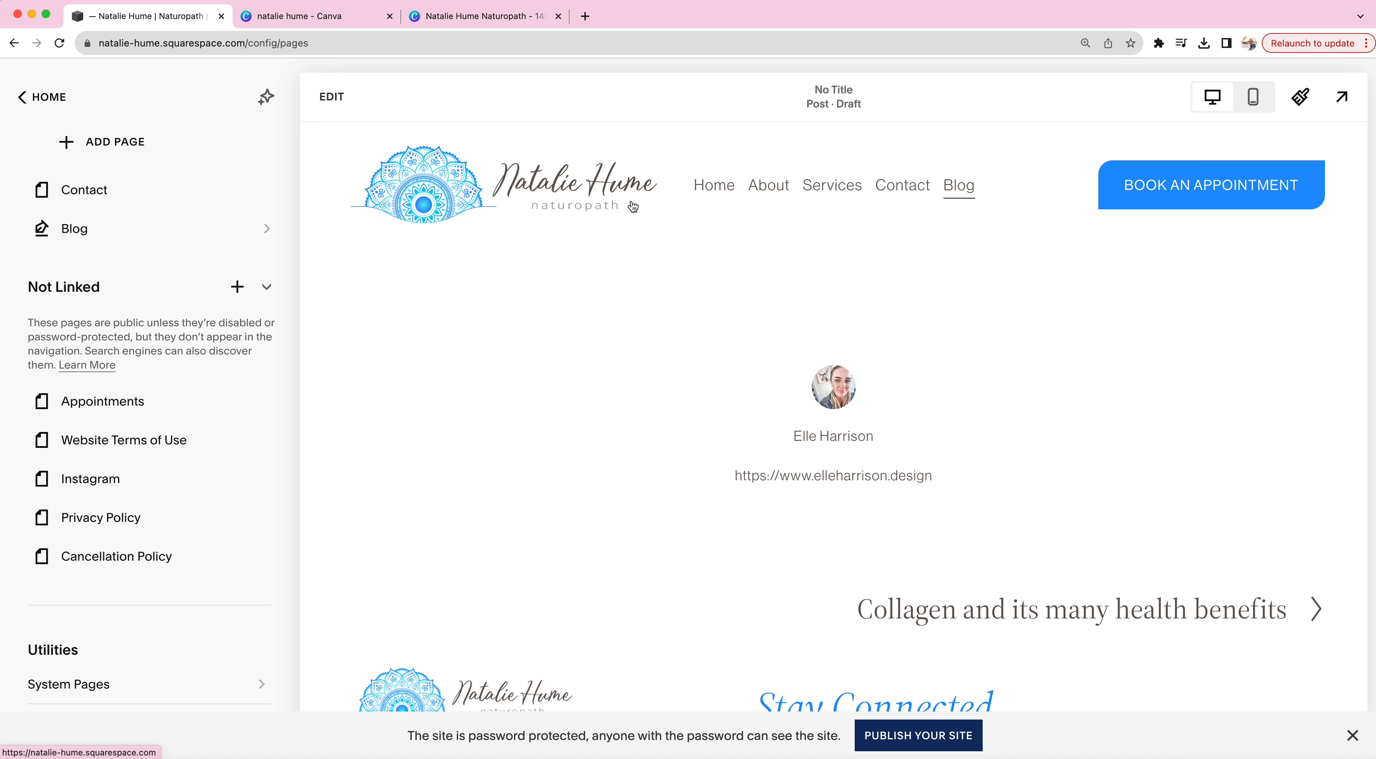
scroll(1175, 246, down, 1)
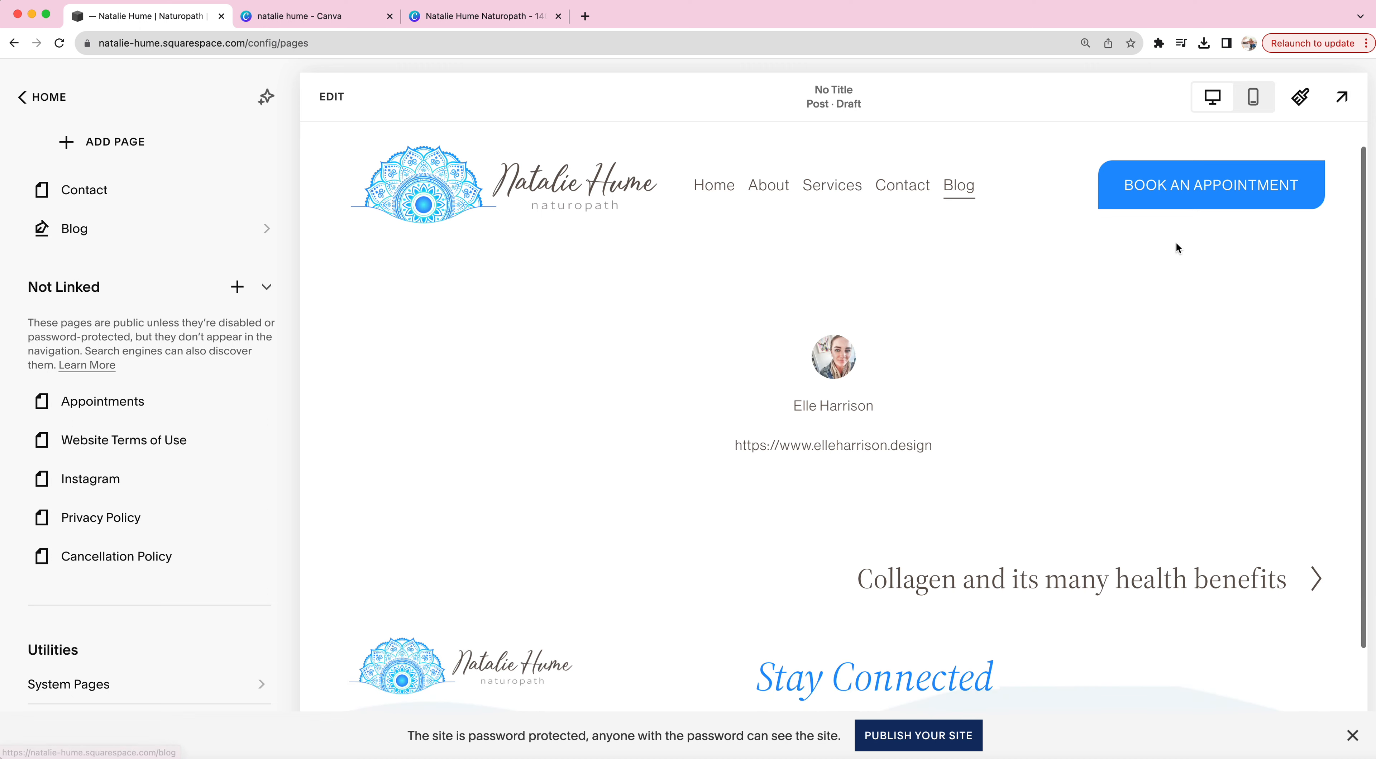
scroll(1180, 176, up, 1)
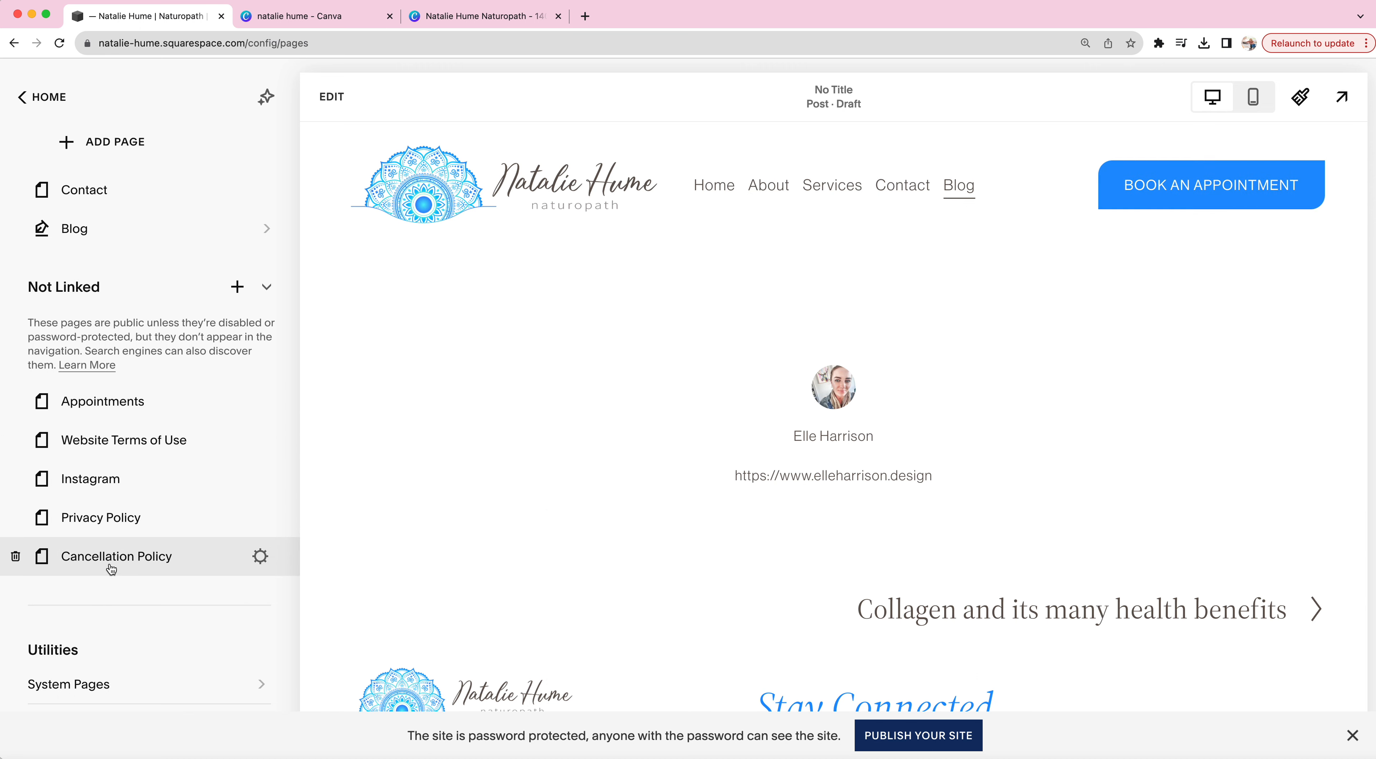
- Look at the unlinked Instagram page and open it for editing
click(126, 486)
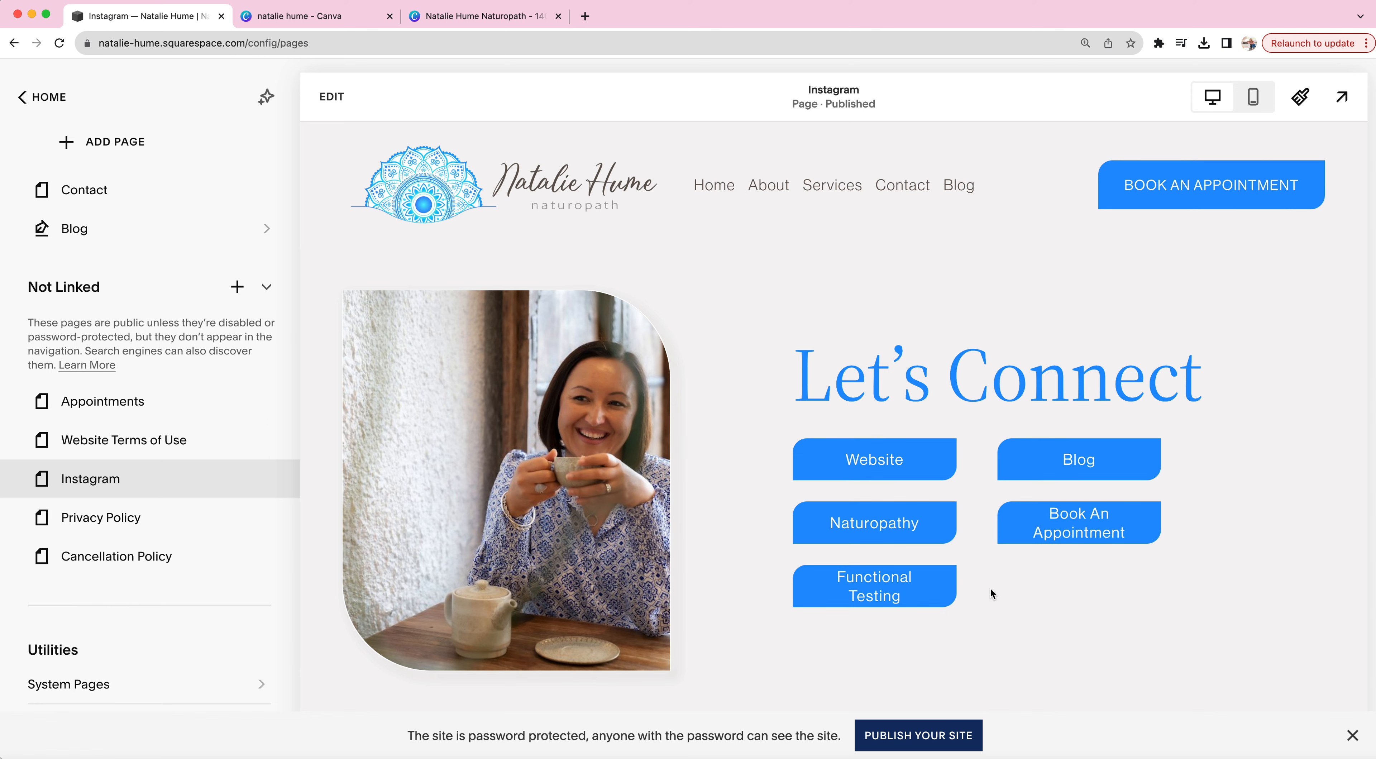
scroll(995, 586, down, 3)
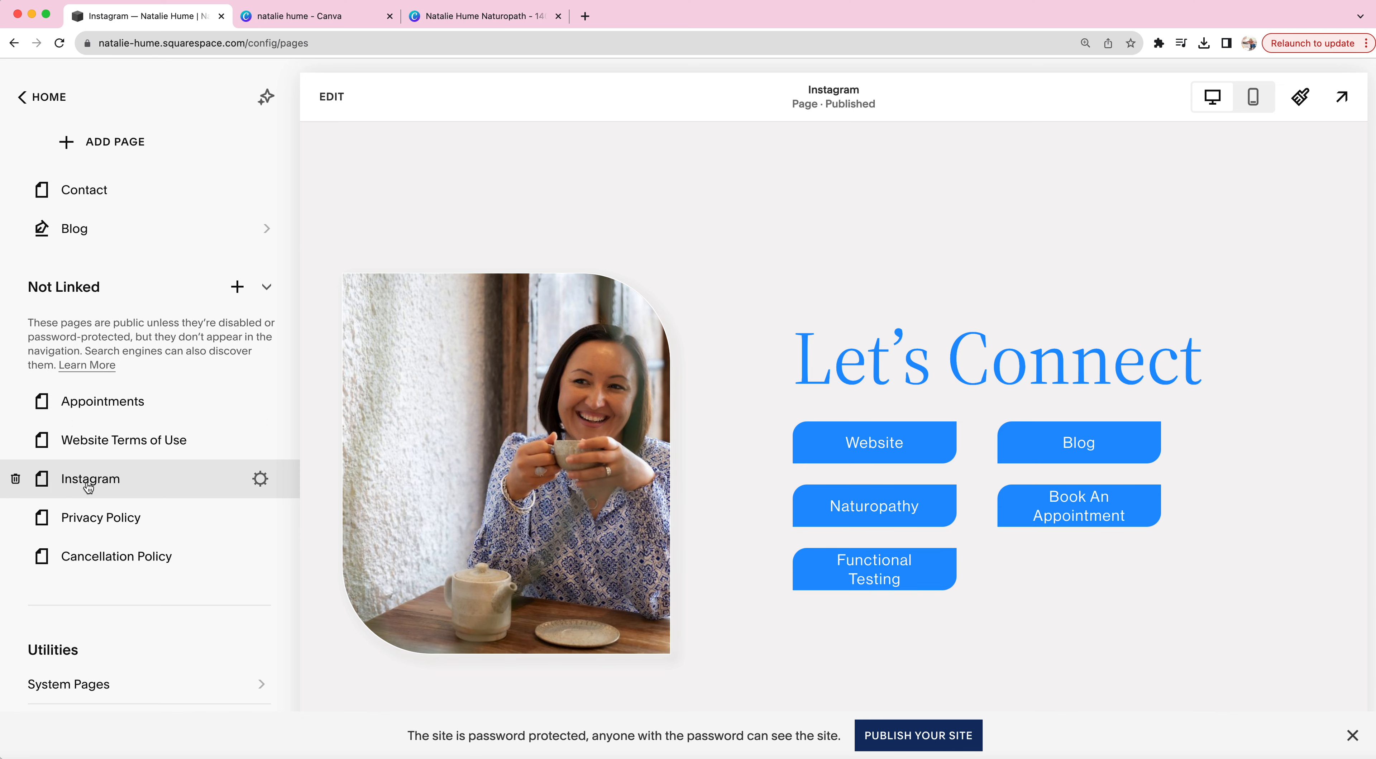
click(331, 97)
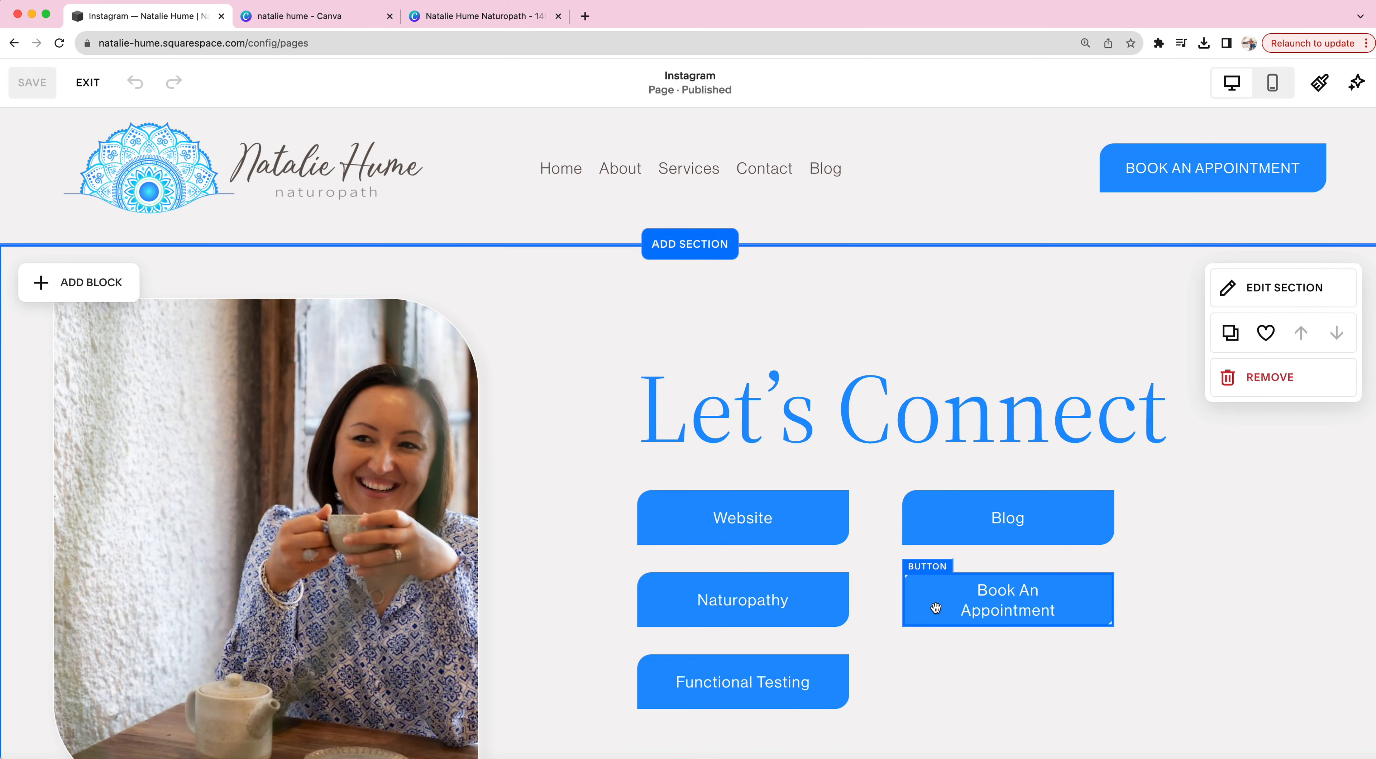
- Duplicate the Book An Appointment button, place the copy directly beneath it beside Functional Testing, and inspect its text and link
click(936, 608)
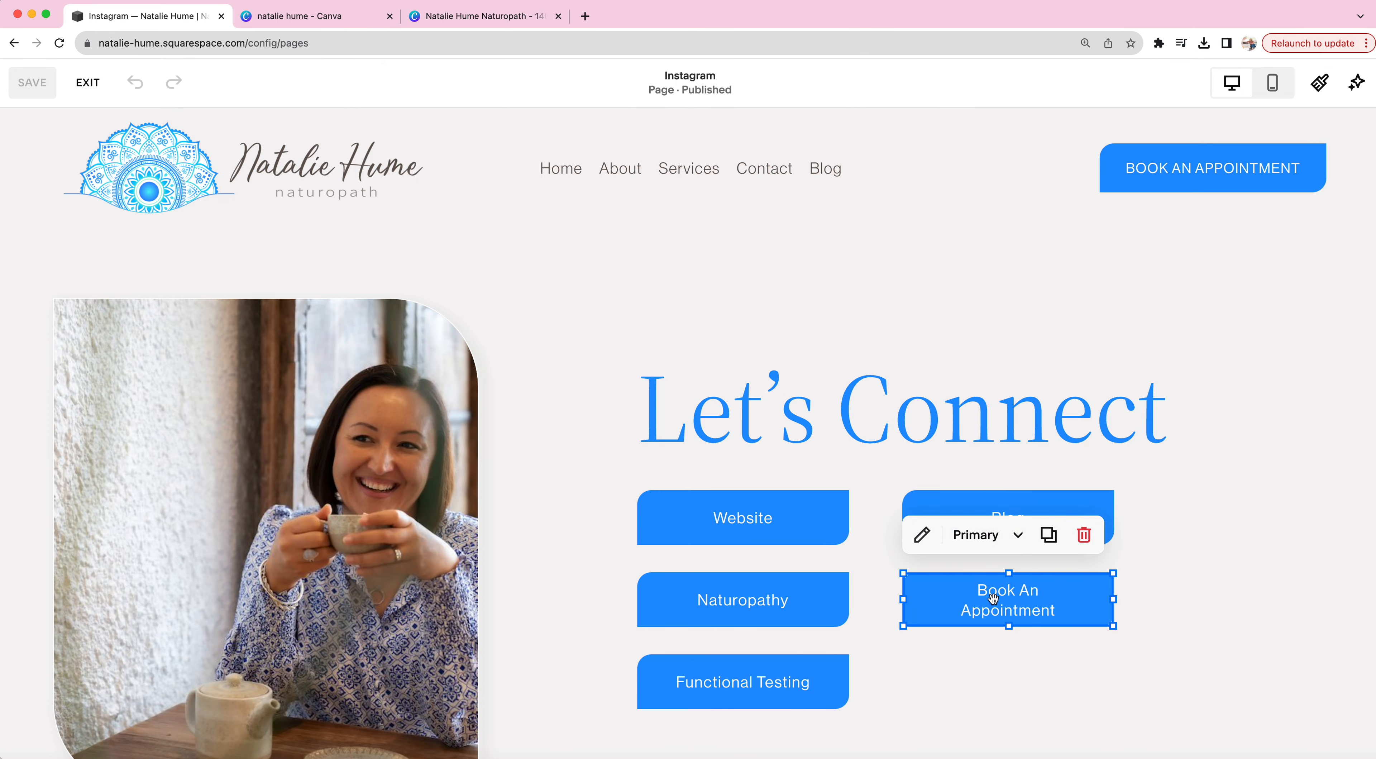
click(1049, 534)
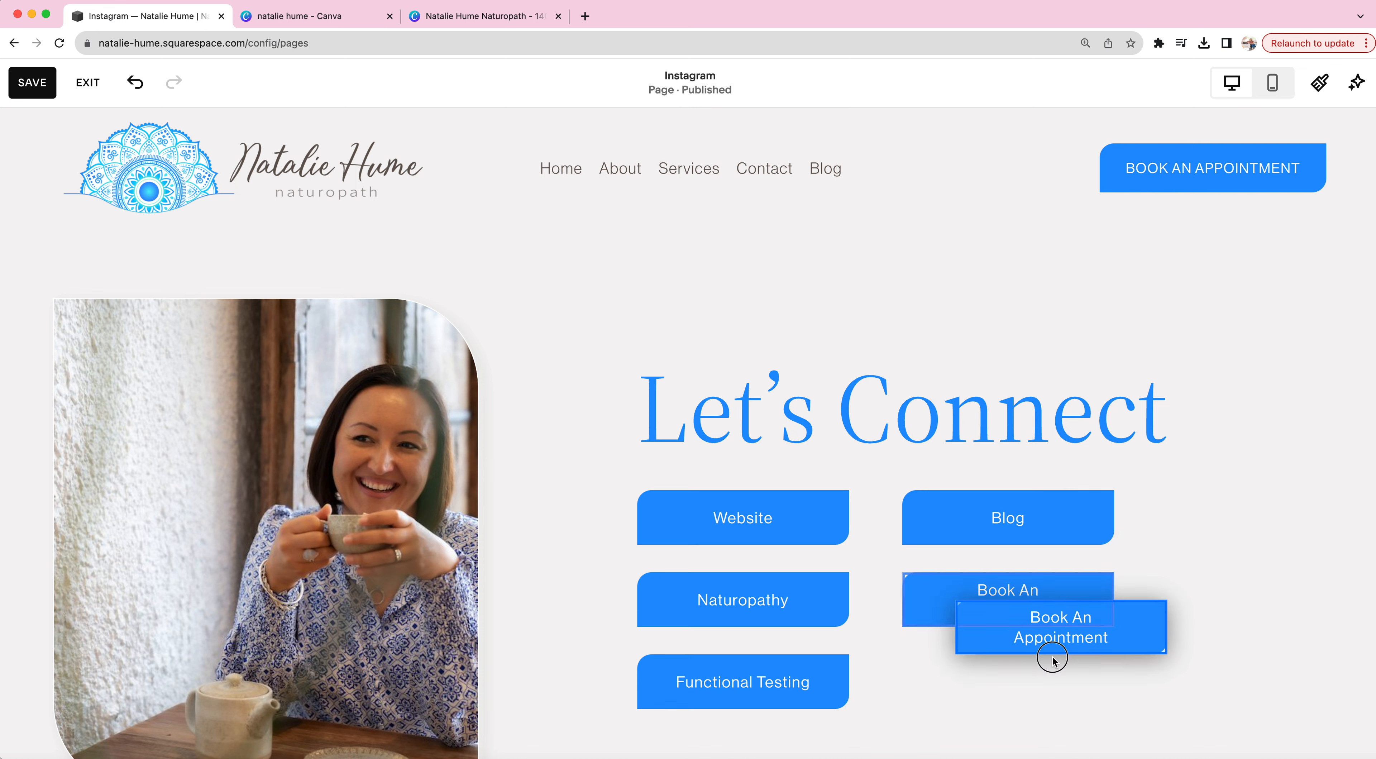
drag(1052, 660, 1049, 695)
double_click(1023, 693)
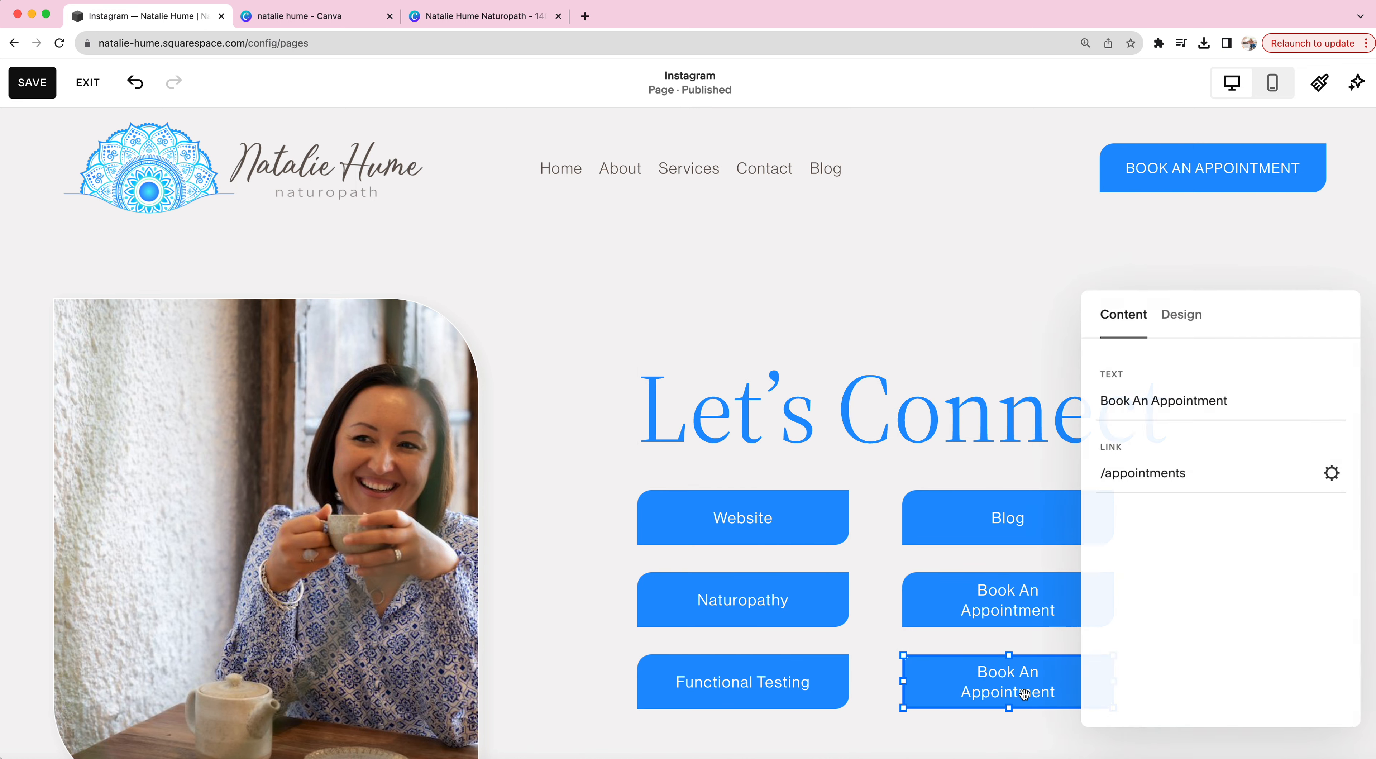
drag(1227, 400, 1084, 404)
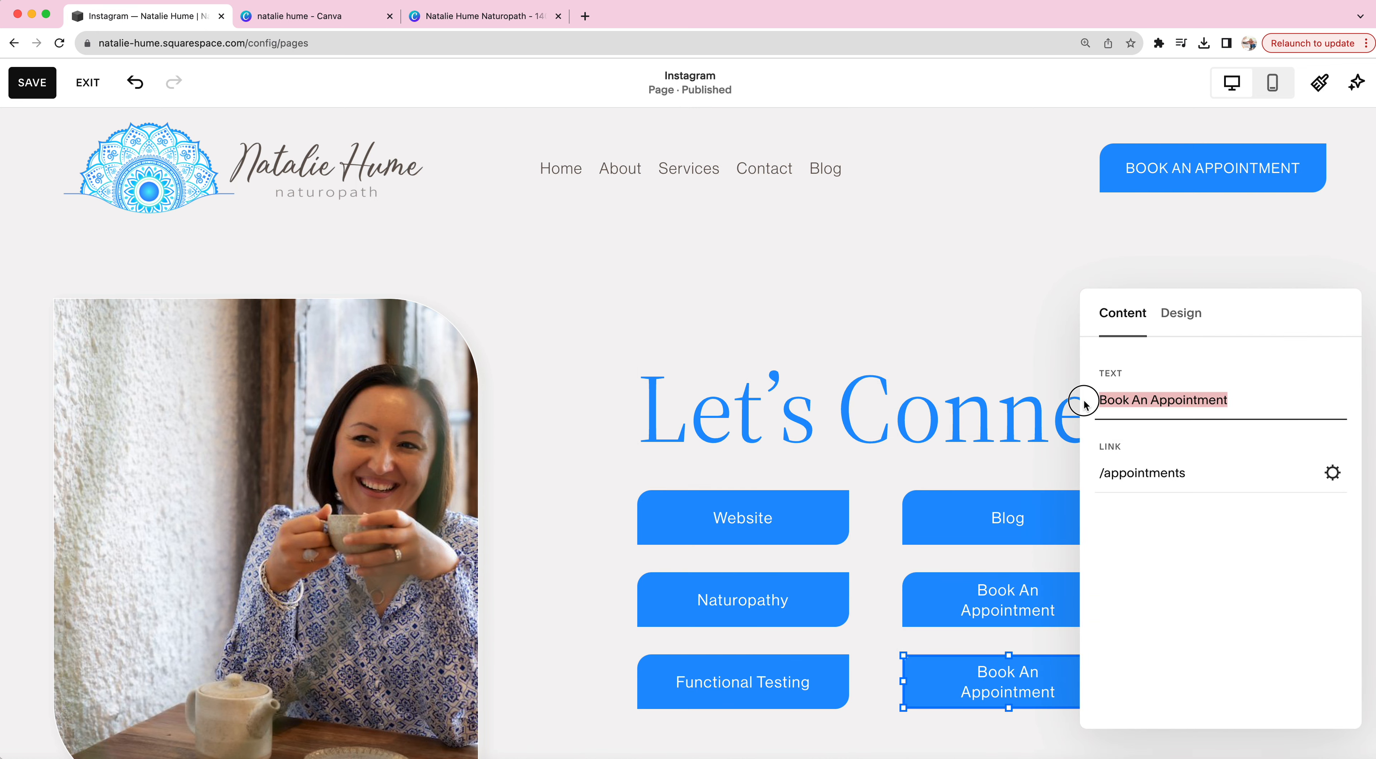
click(1010, 484)
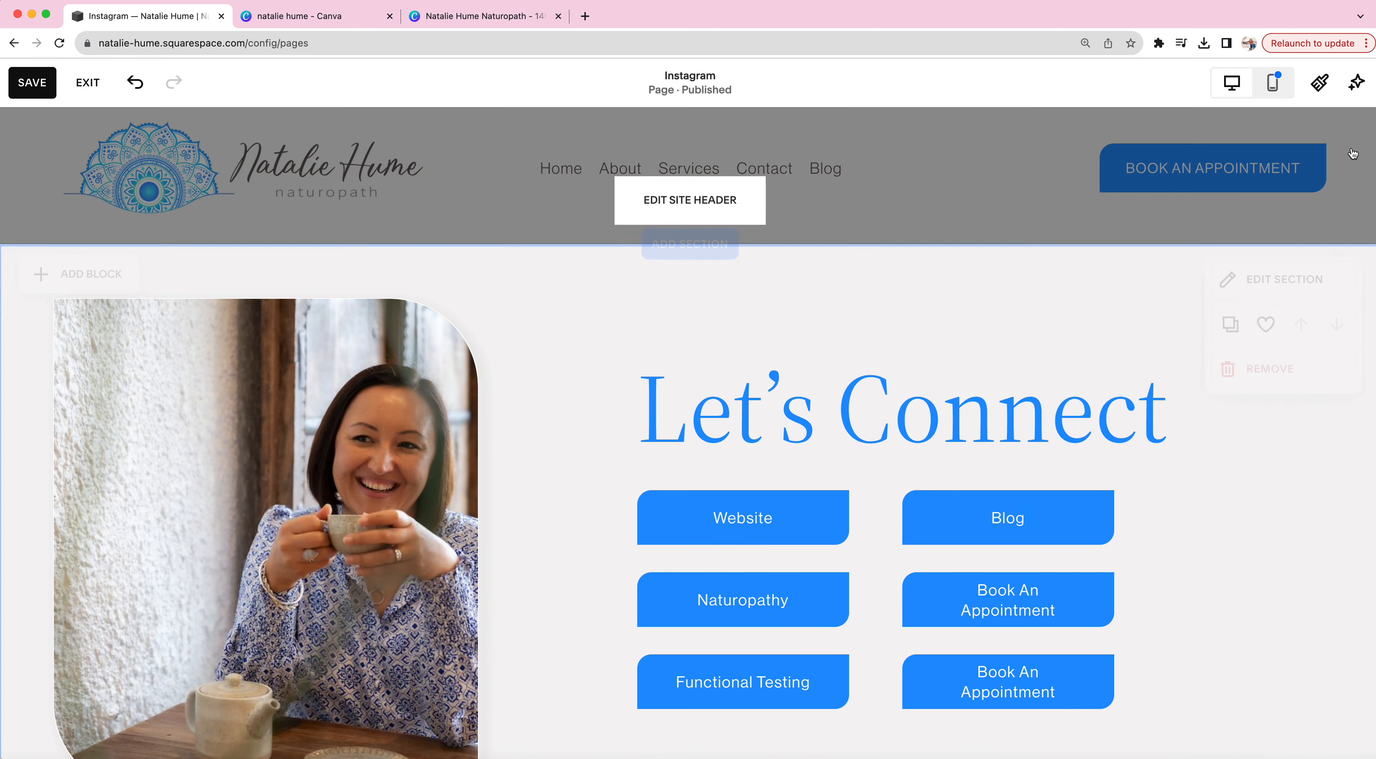
- In the Instagram page's mobile layout, move the duplicated Book An Appointment button down to match the other buttons' spacing
click(1274, 85)
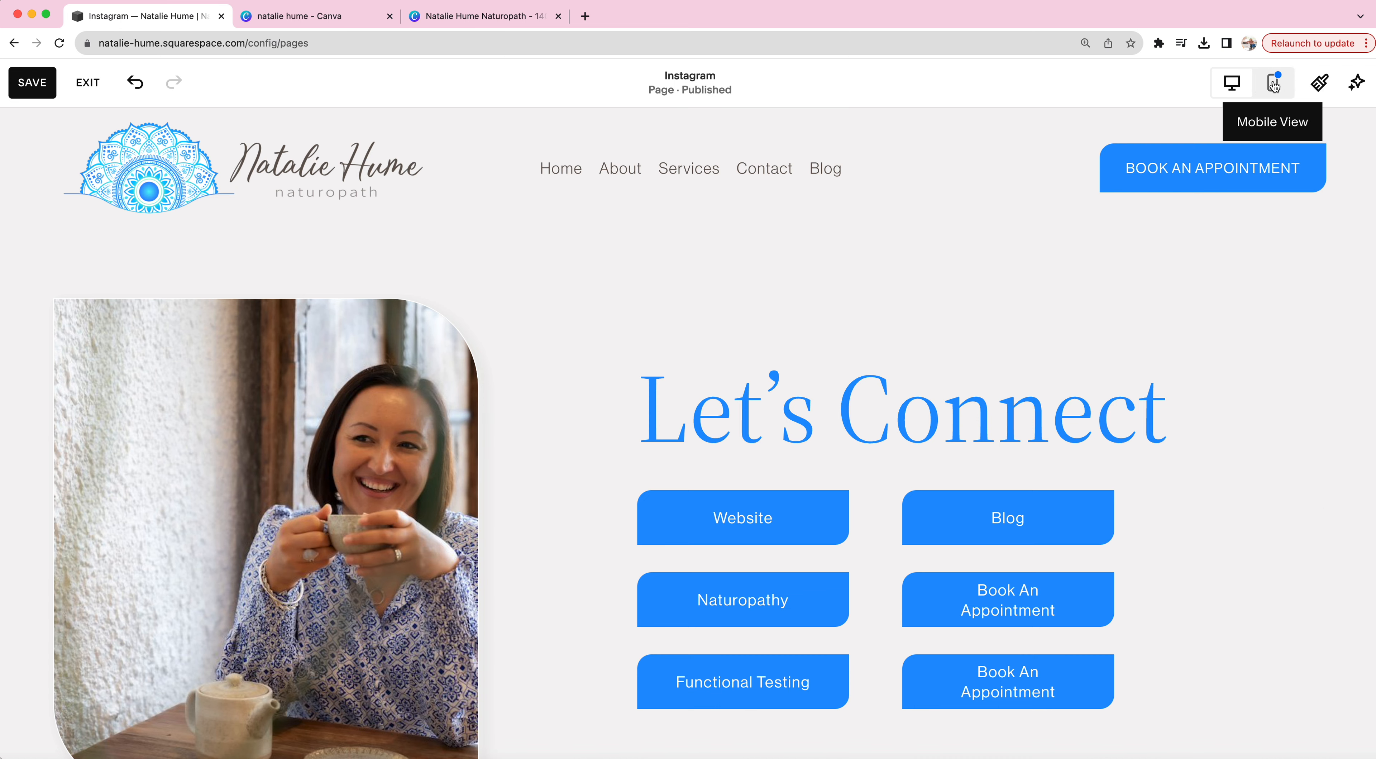
scroll(722, 455, down, 2)
scroll(722, 455, down, 10)
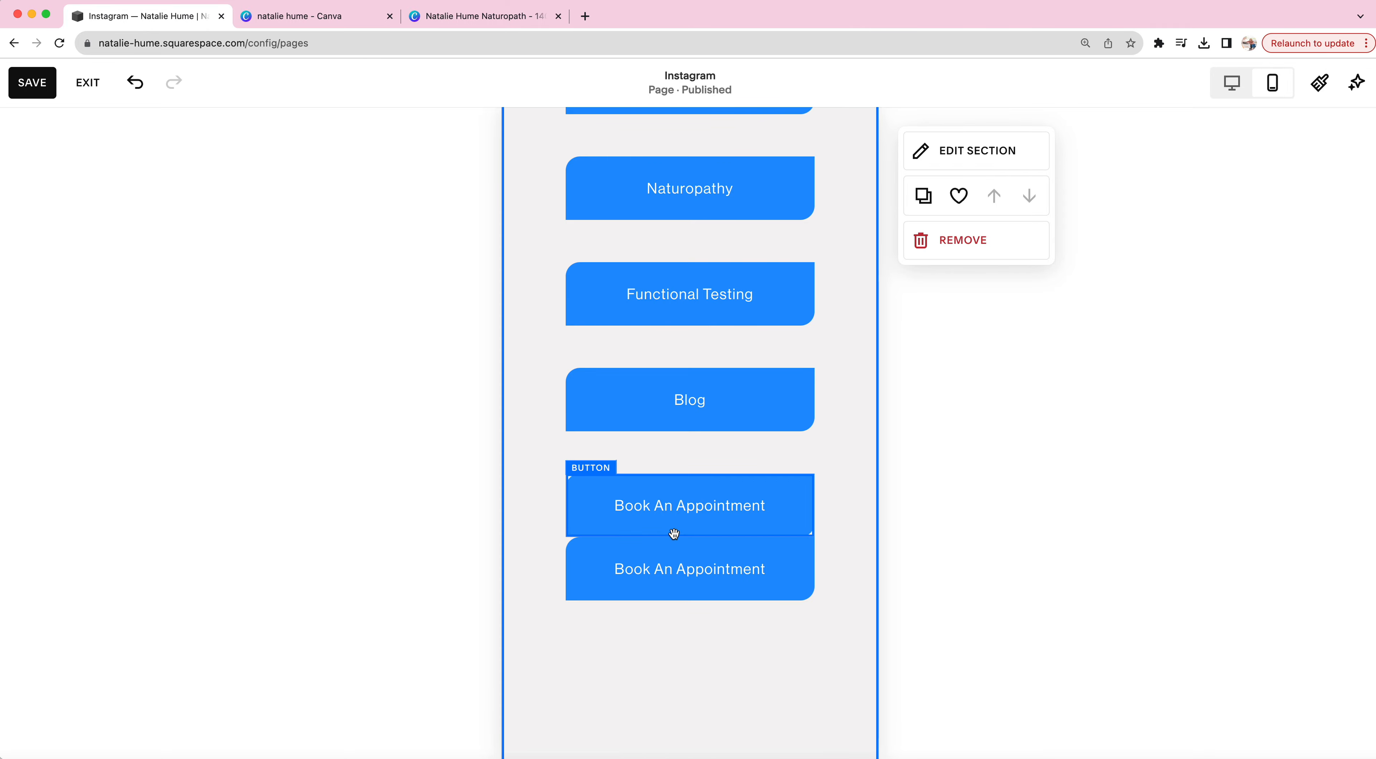
click(704, 570)
drag(703, 570, 697, 612)
click(718, 690)
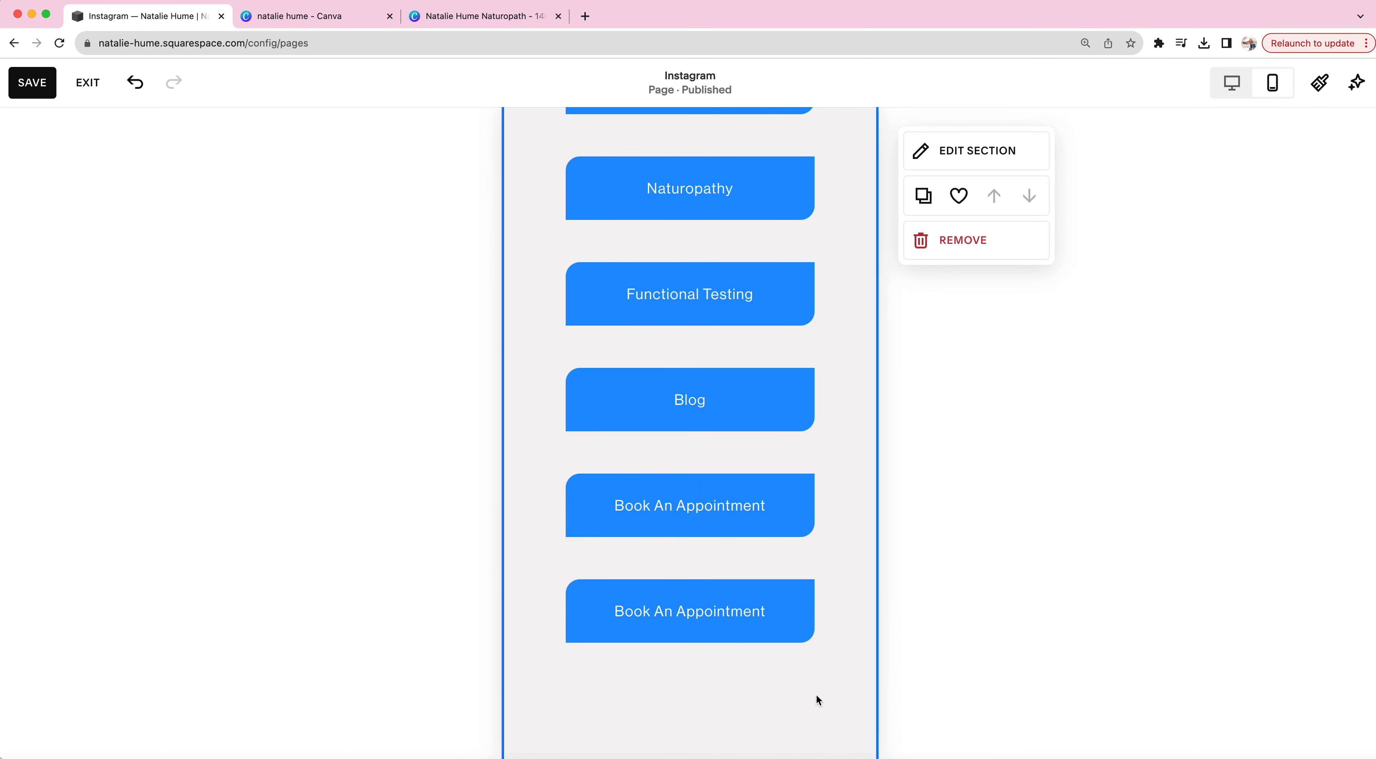
- Delete the duplicated Book An Appointment button
click(758, 625)
key(BackSpace)
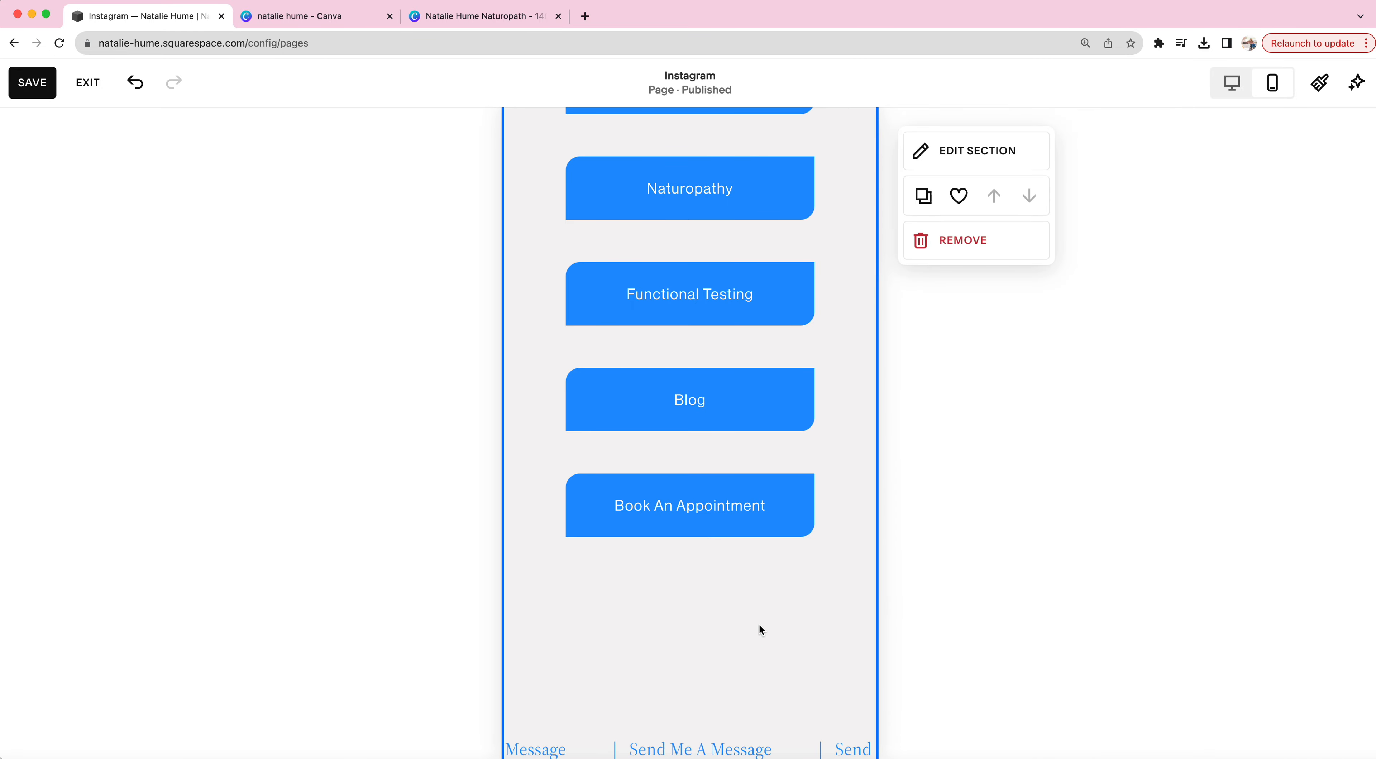
- In the mobile layout, move the Send Me A Message banner and contact form closer beneath Book An Appointment, and save the page
scroll(755, 647, down, 4)
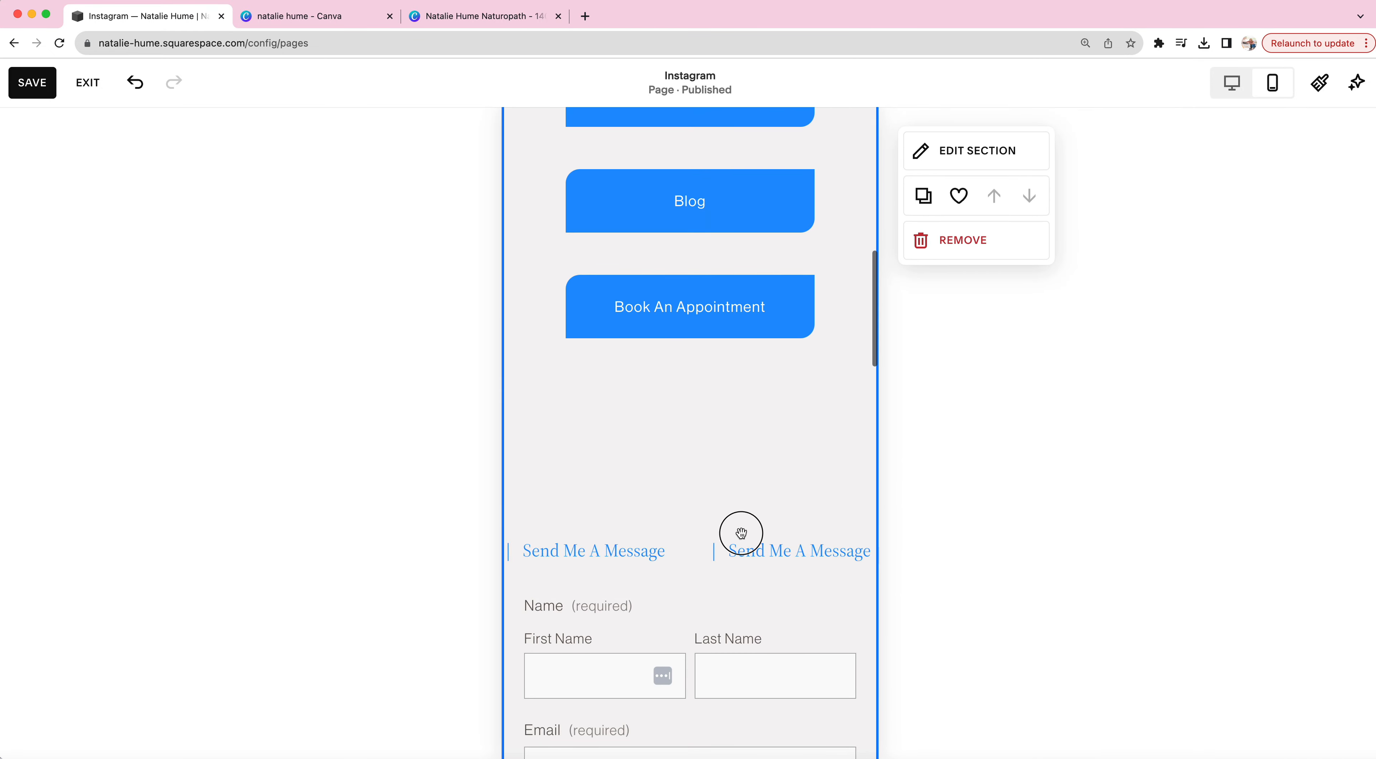
drag(737, 528, 830, 387)
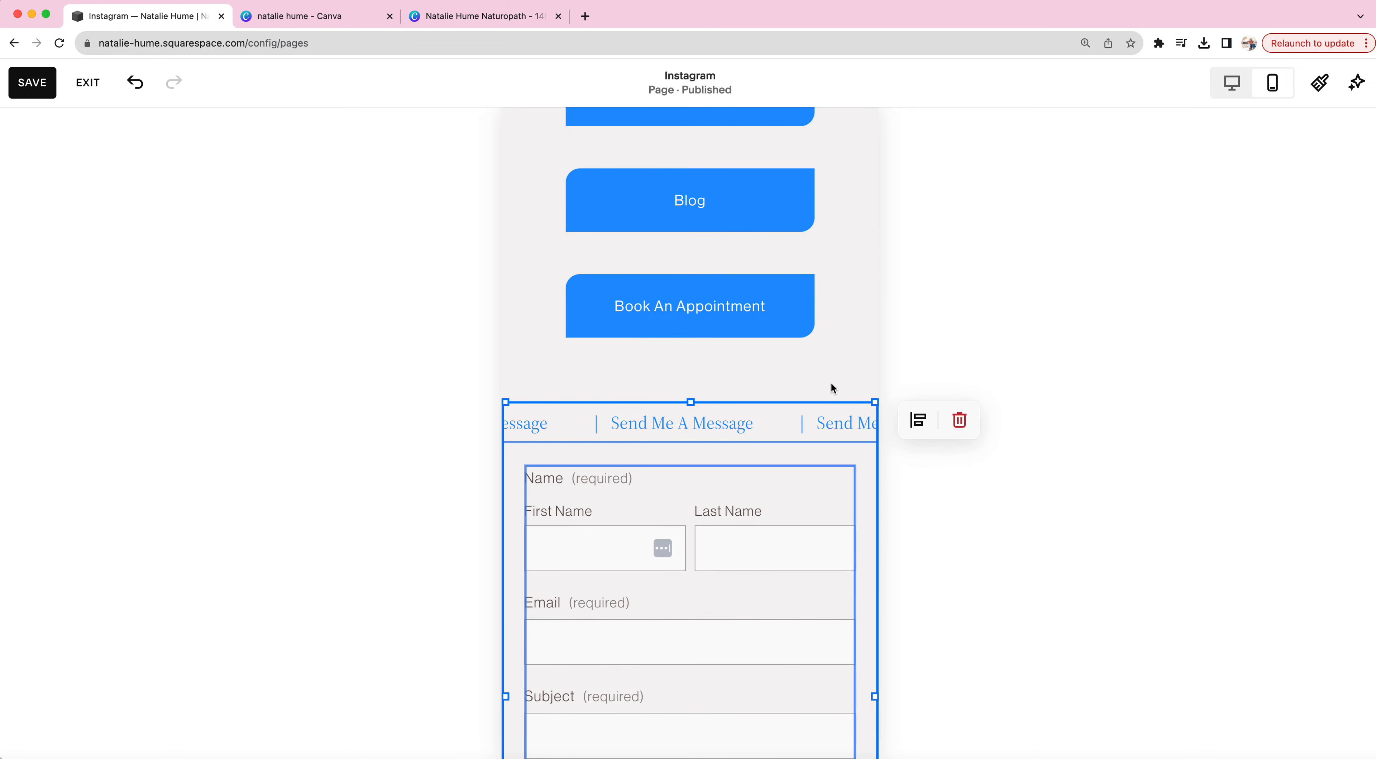
click(707, 384)
drag(702, 494, 709, 572)
click(824, 280)
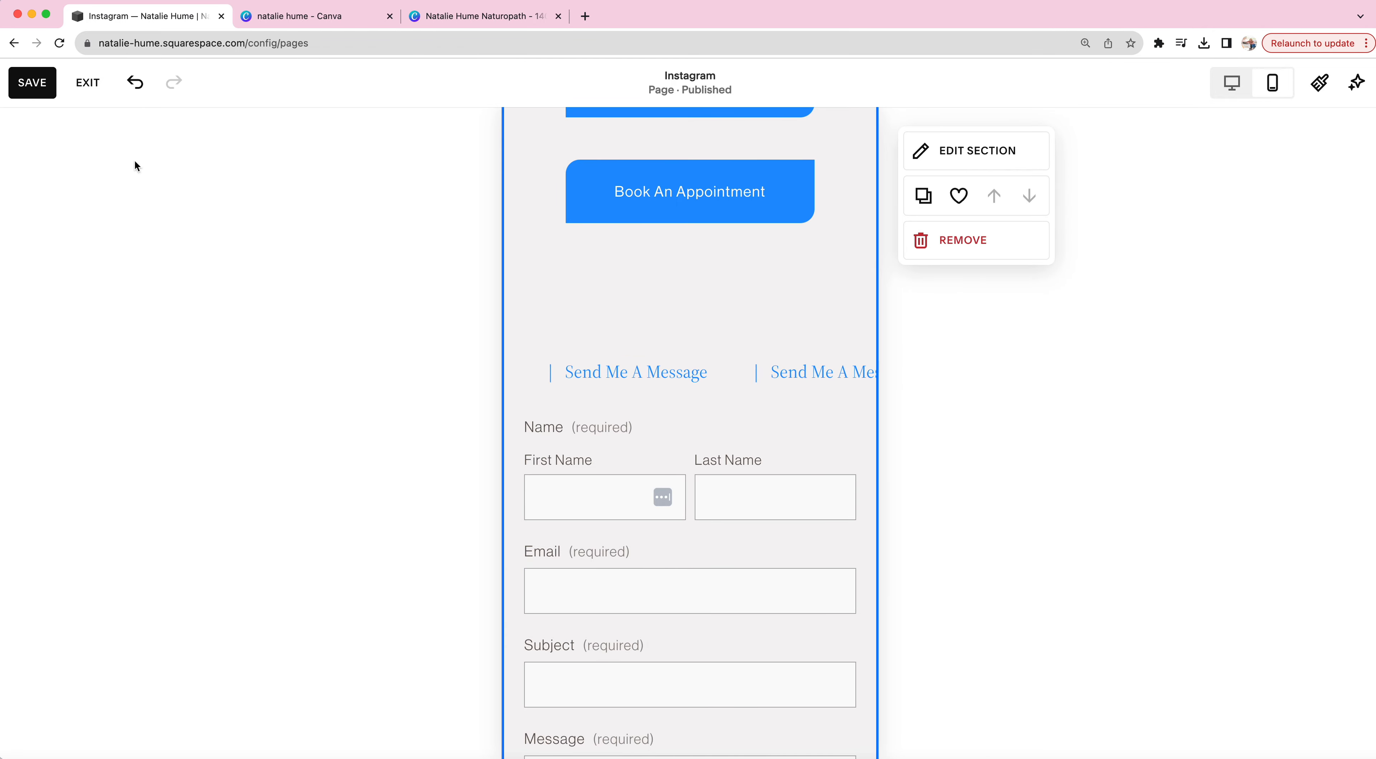
click(32, 82)
click(86, 82)
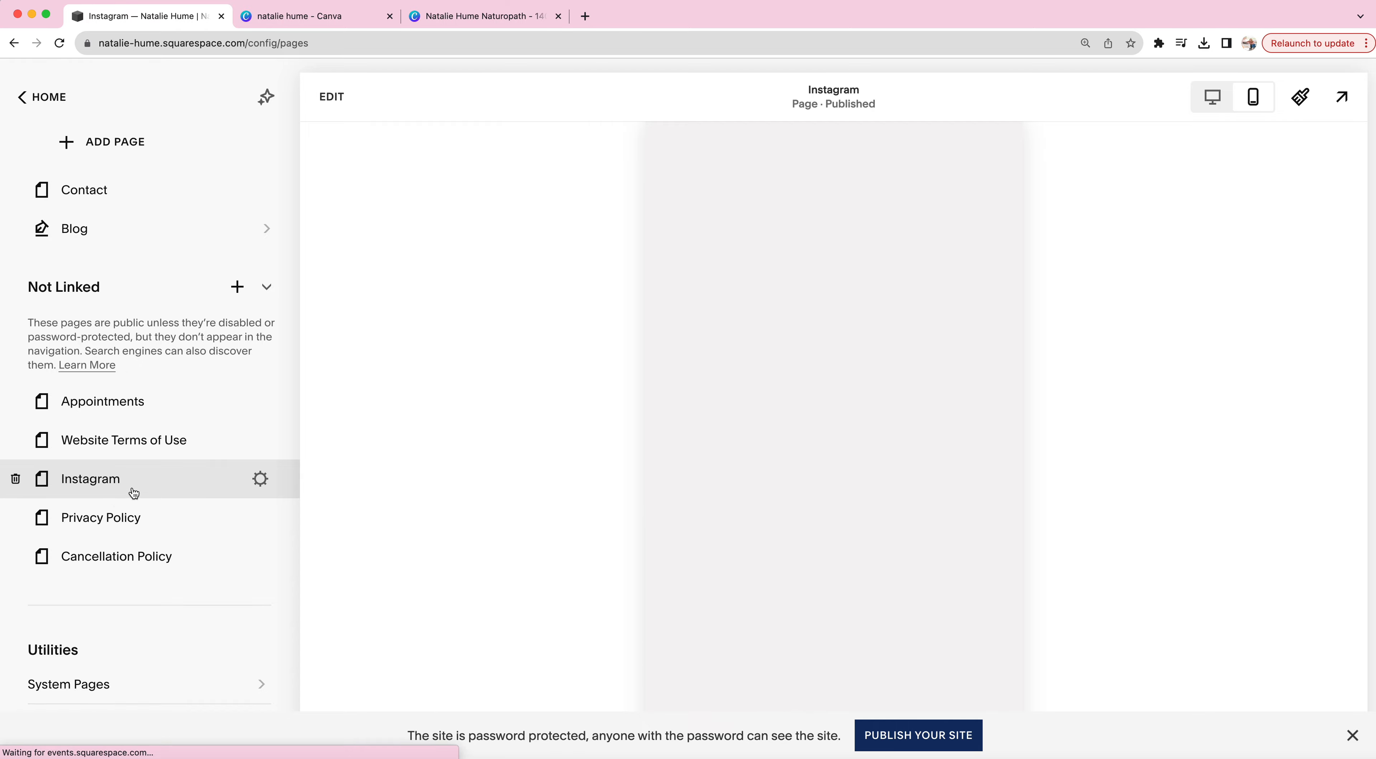
- Set the Instagram page's URL slug to /insta and save the page settings
click(261, 480)
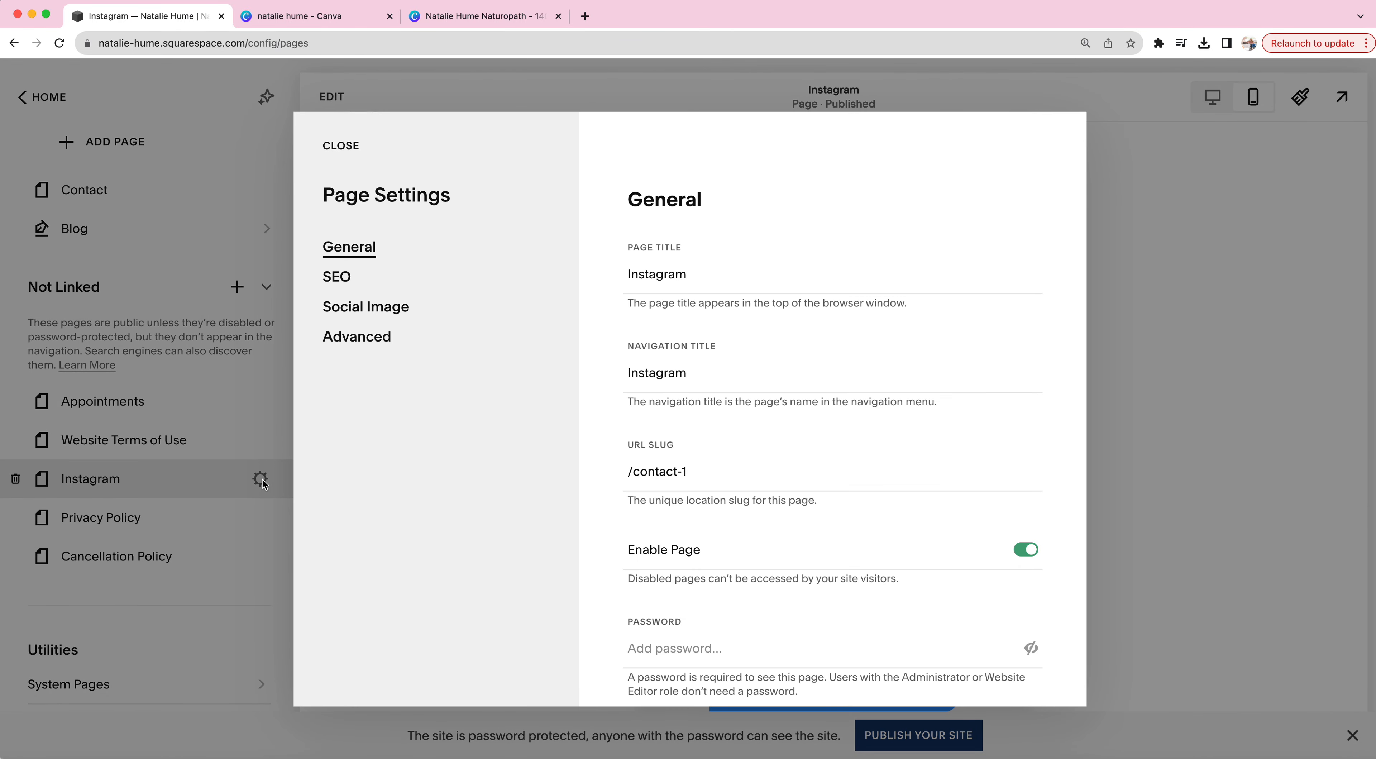
drag(740, 472, 631, 473)
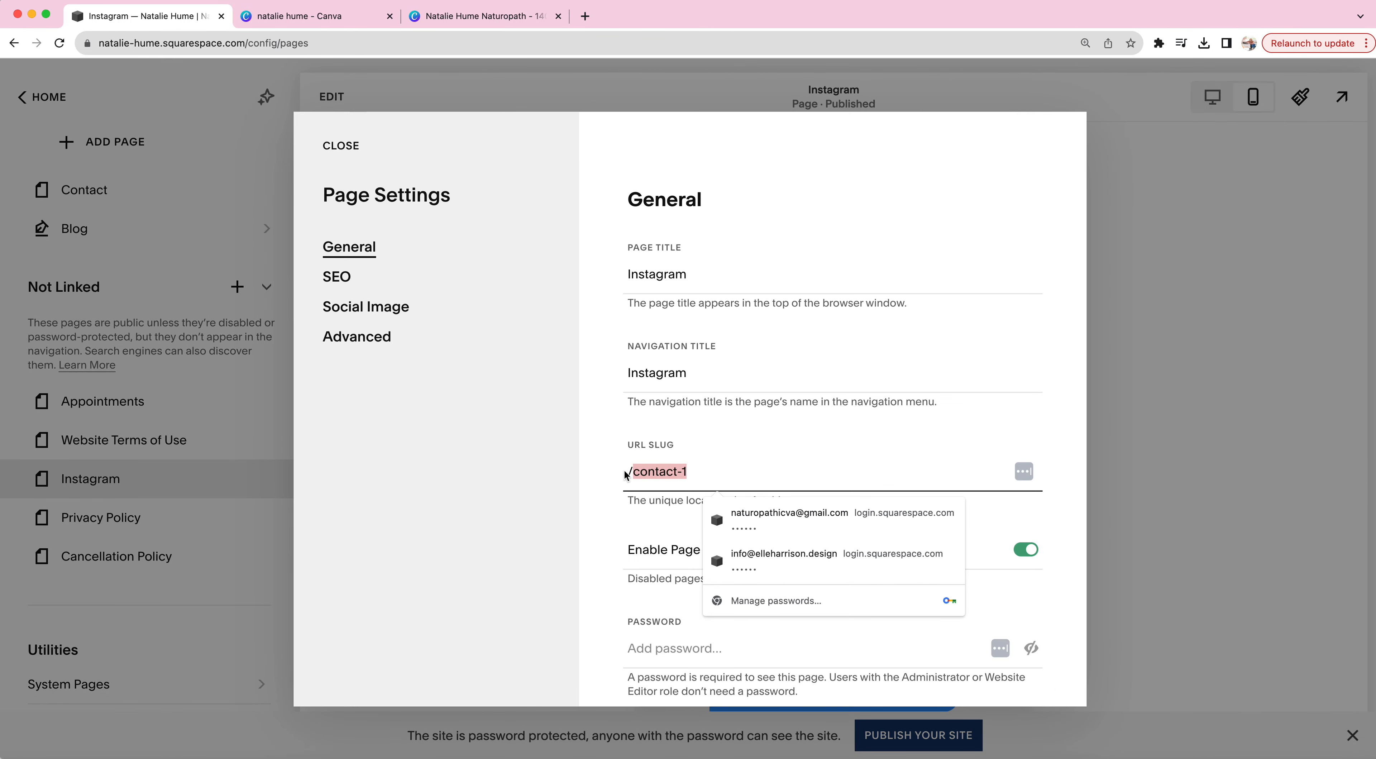
text(insta)
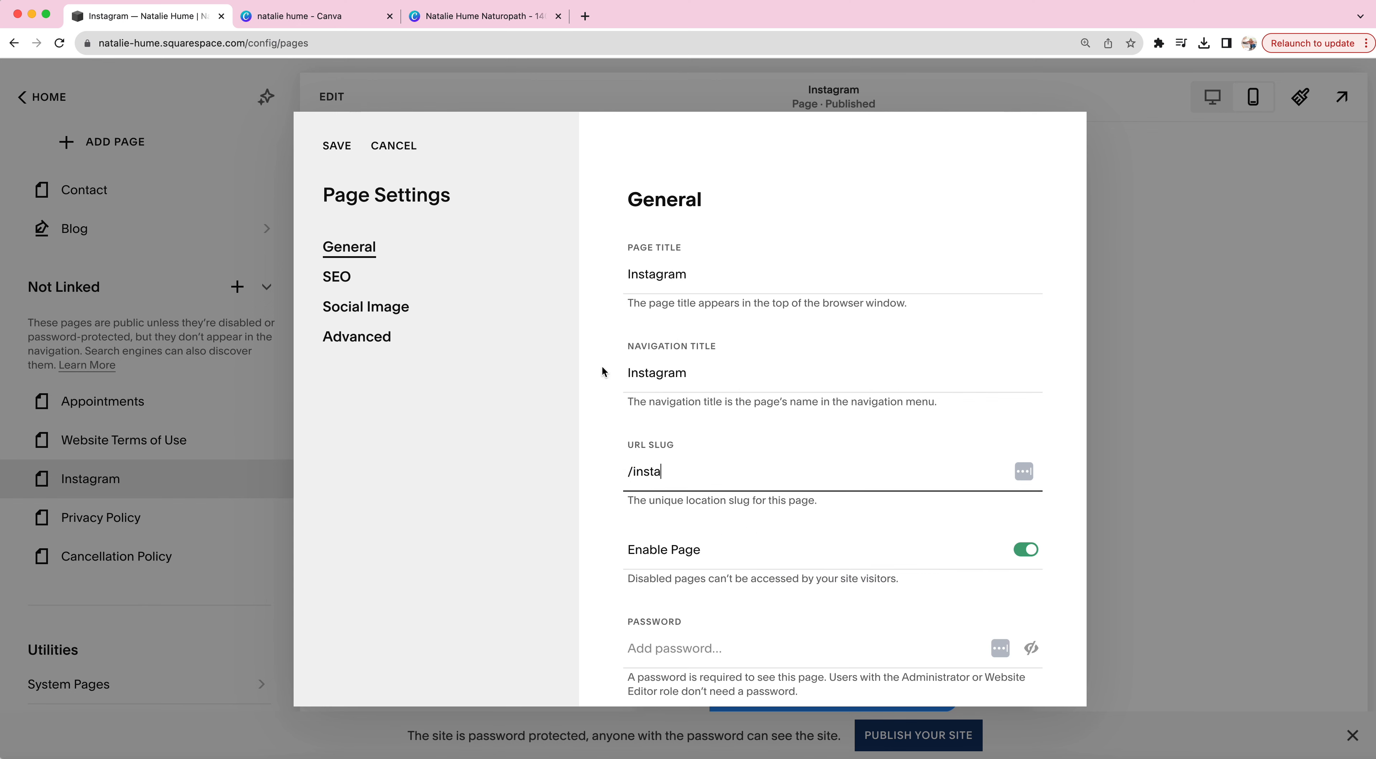
click(336, 147)
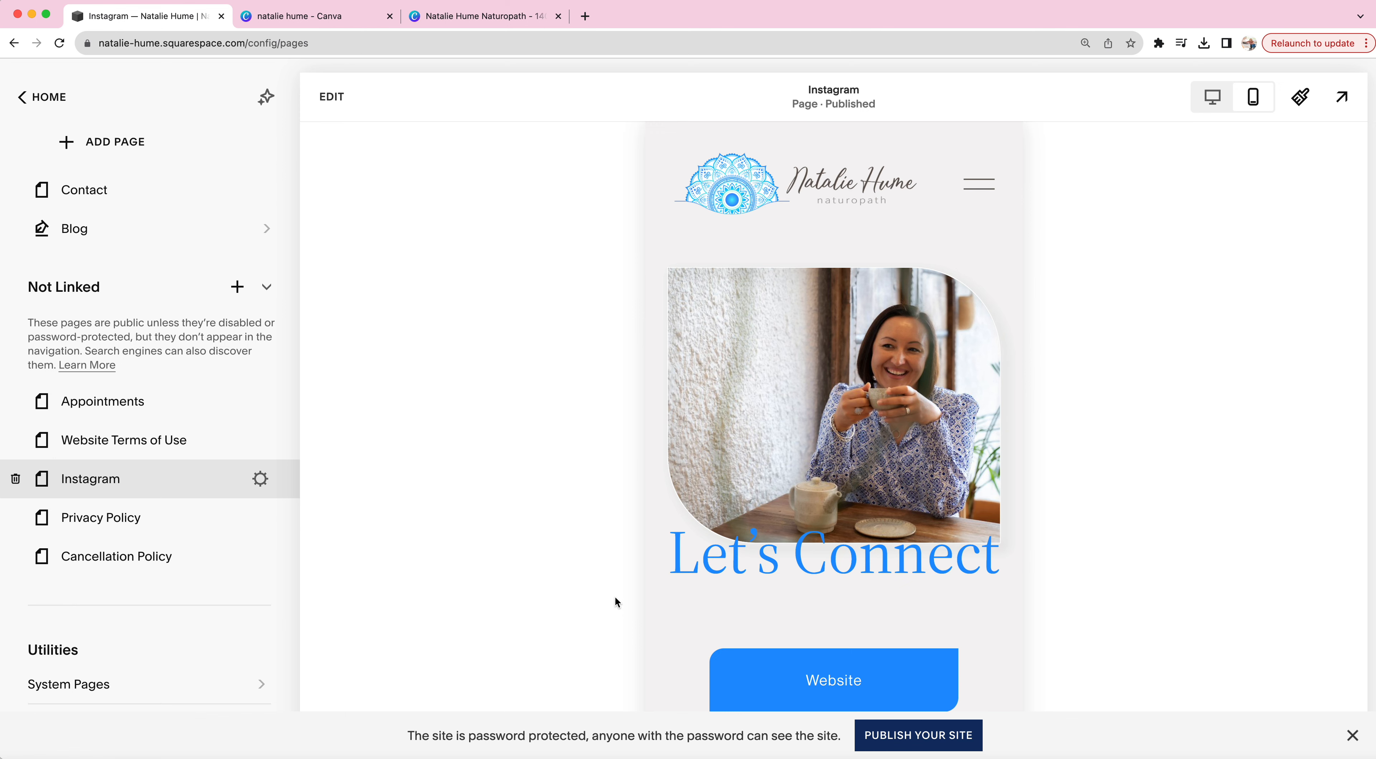
- Look over the Instagram page's mobile preview and return to the site's main dashboard menu
scroll(744, 543, down, 10)
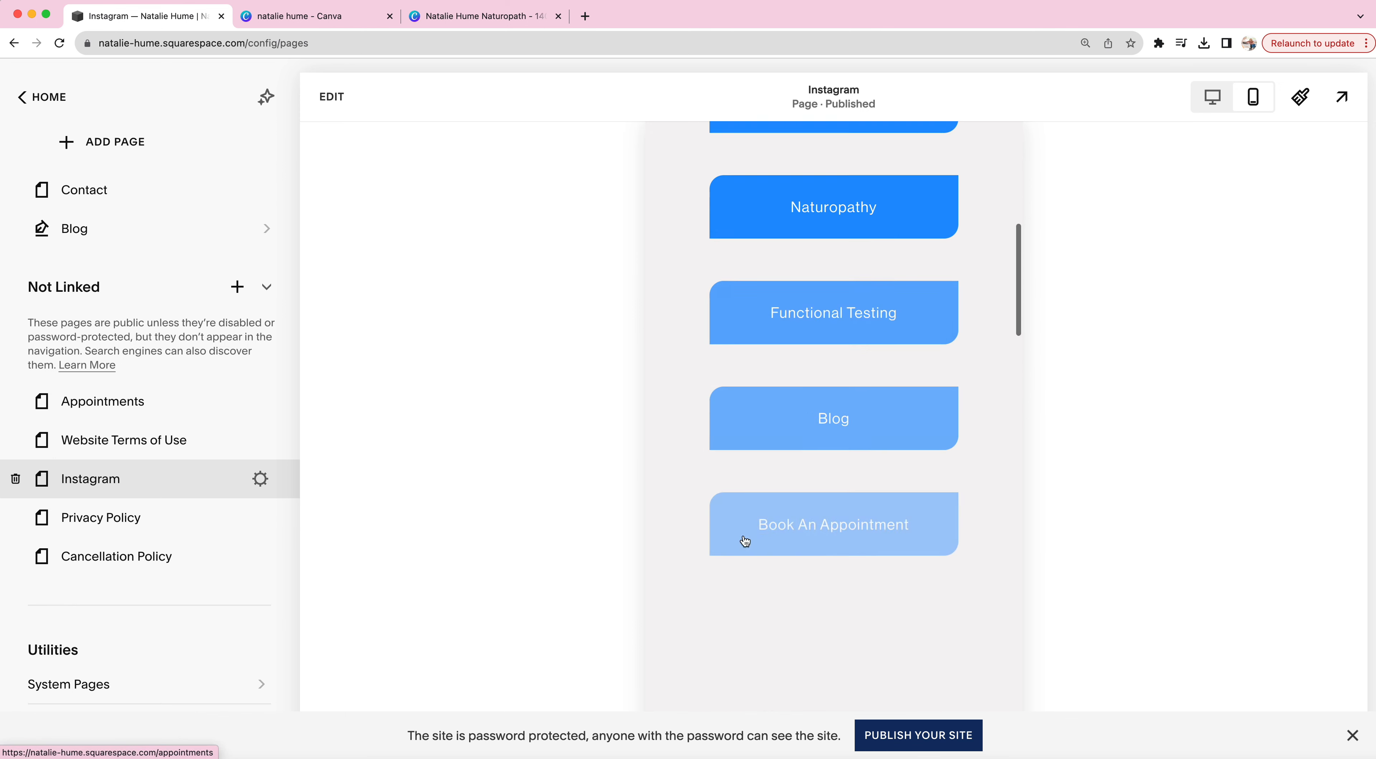
scroll(746, 541, down, 15)
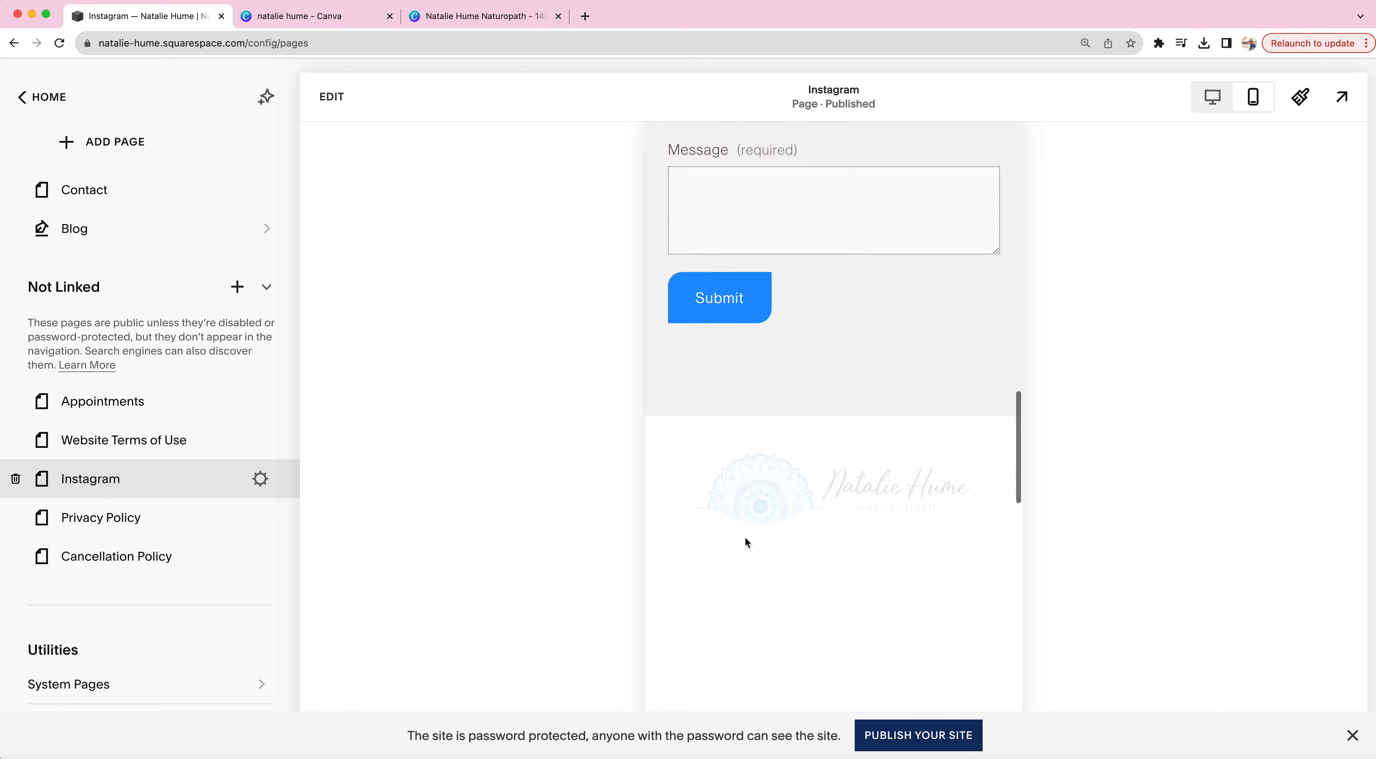
scroll(745, 539, up, 20)
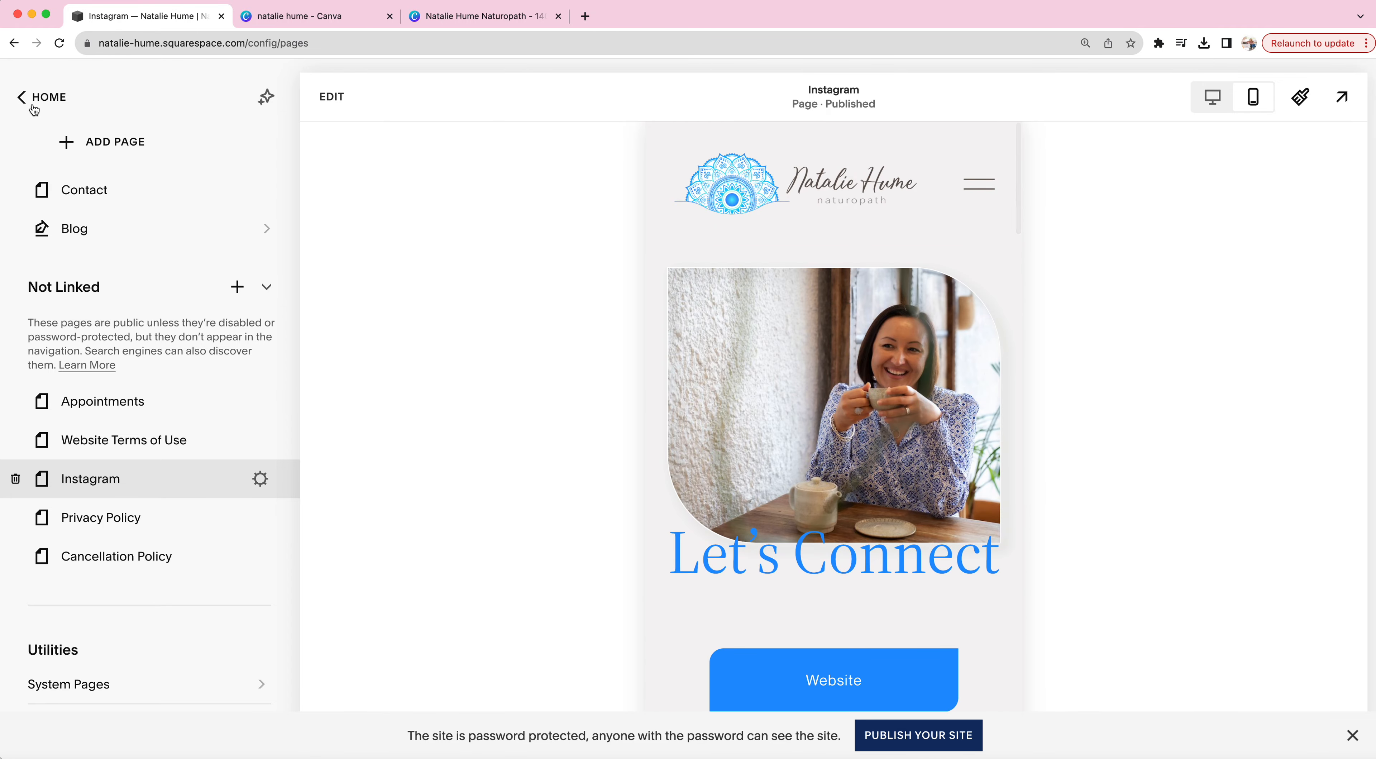
click(33, 106)
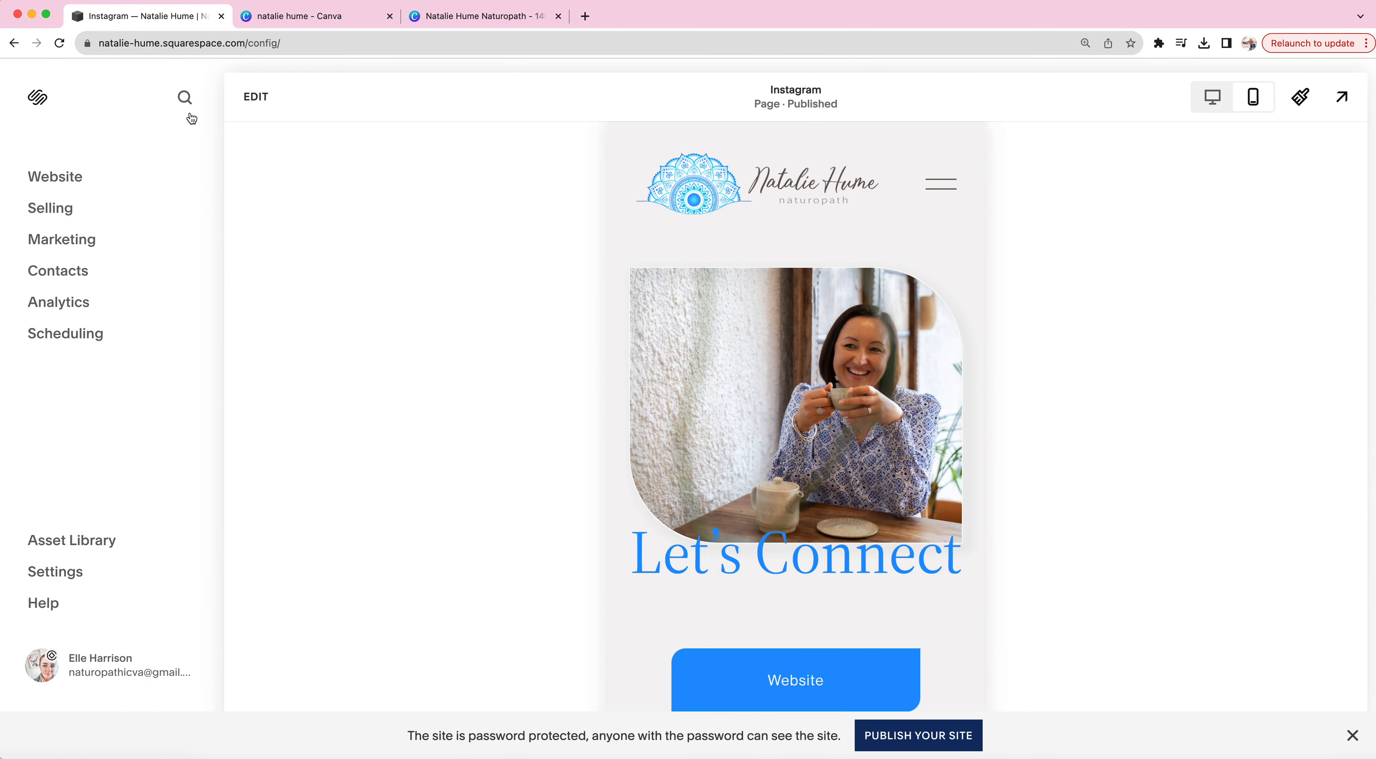